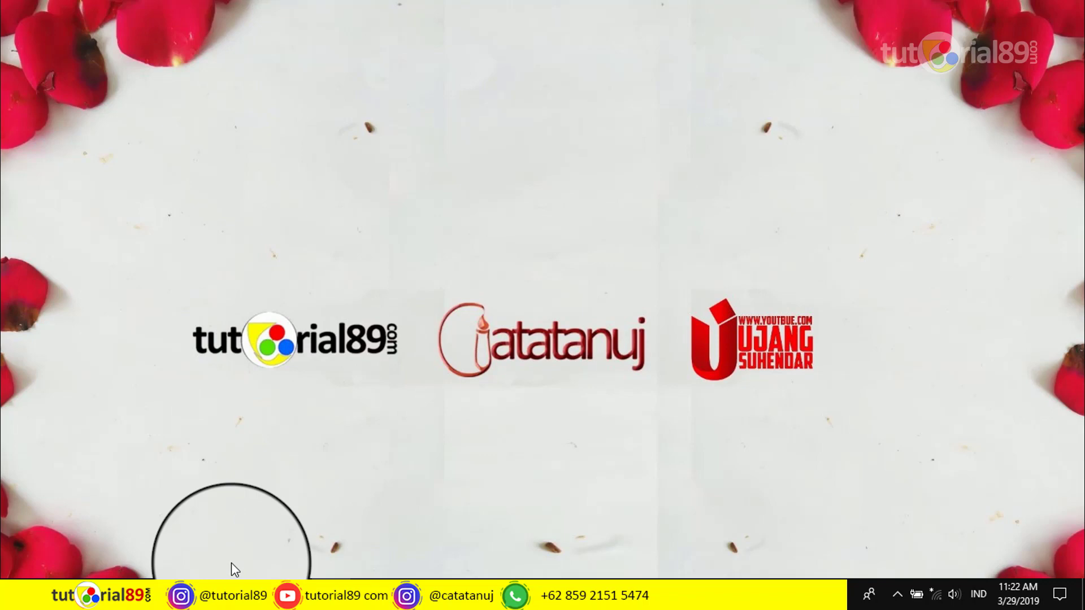
# Show thumbnail previews of the three open Word documents from the taskbar
pyautogui.click(214, 571)
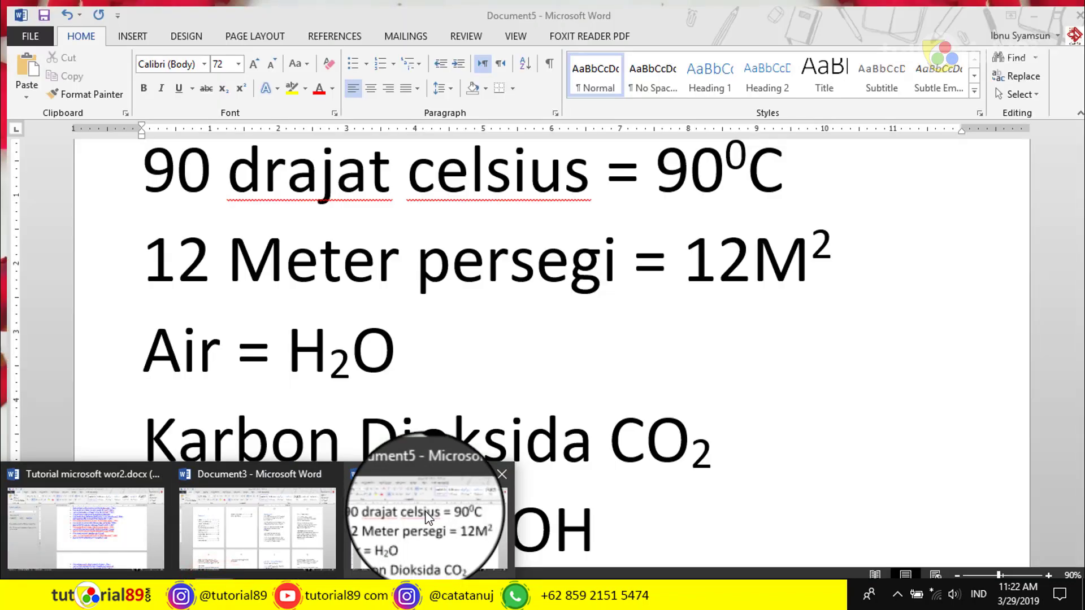
# Switch to Document5 and select the raised 0 in 90⁰C, the 2 in 12M², and the subscript 2 in H₂O
pyautogui.click(425, 512)
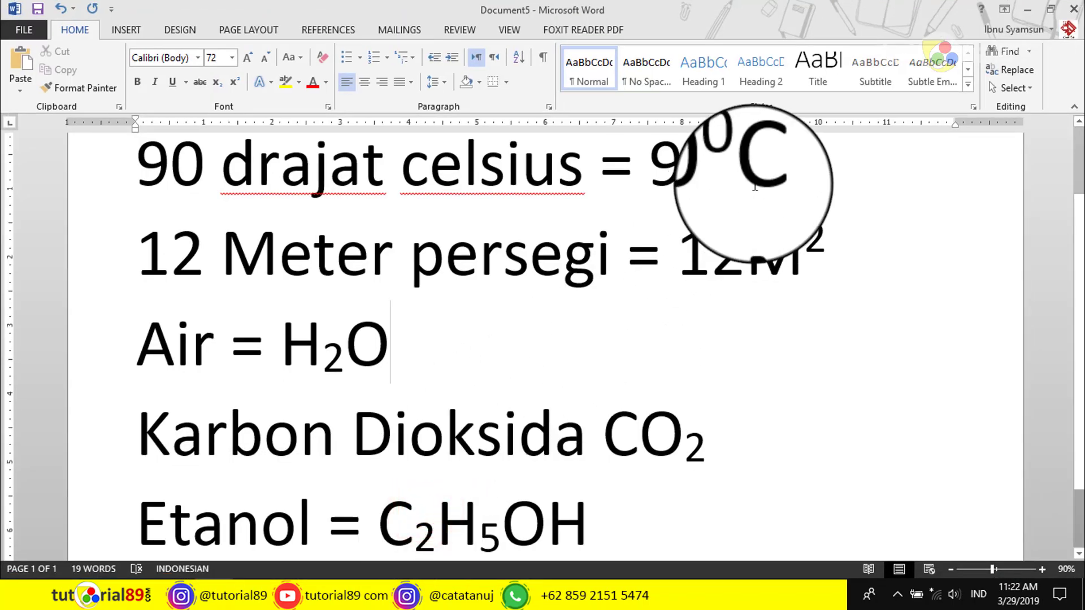
pyautogui.moveTo(737, 153); pyautogui.dragTo(726, 152)
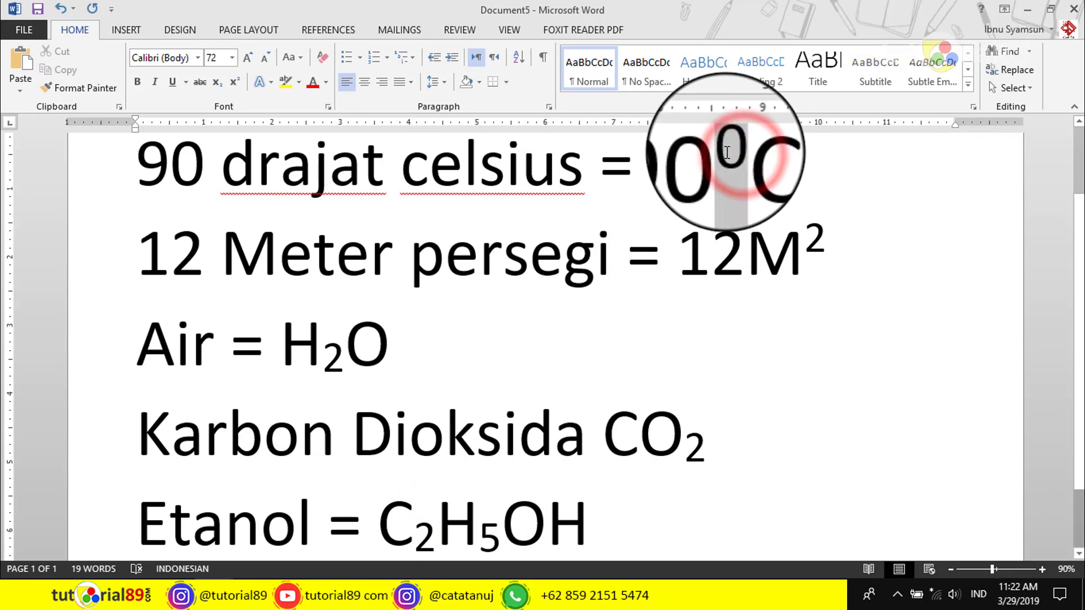
pyautogui.click(749, 204)
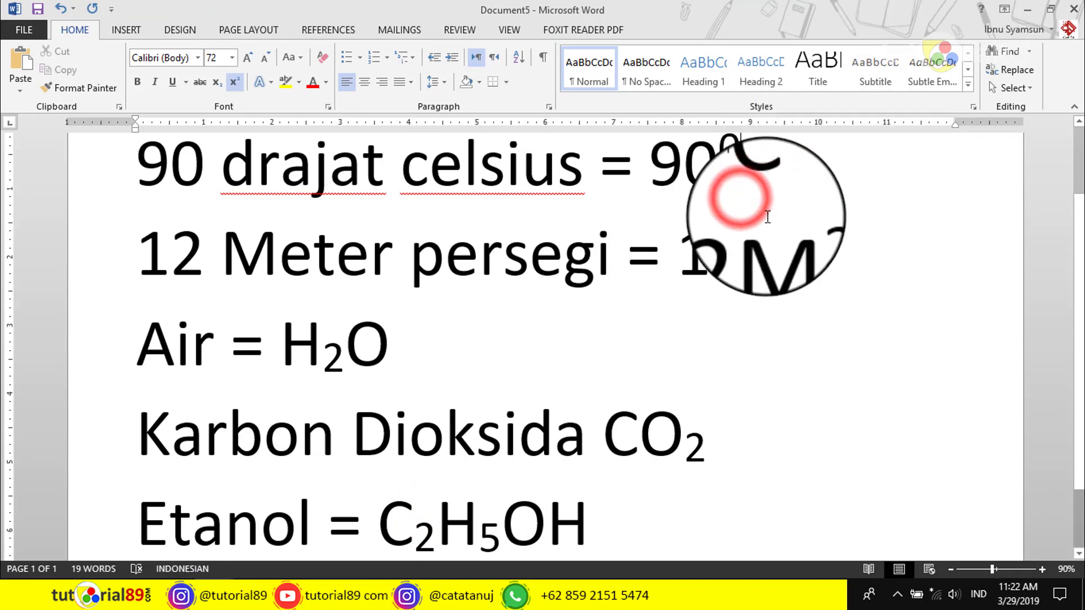
pyautogui.click(819, 244)
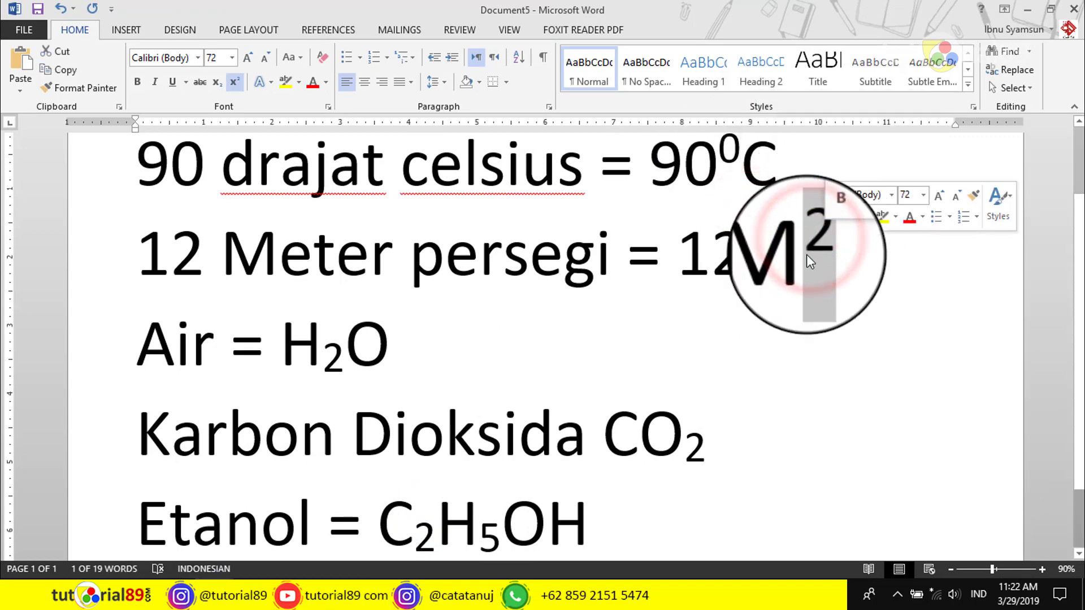
pyautogui.click(447, 390)
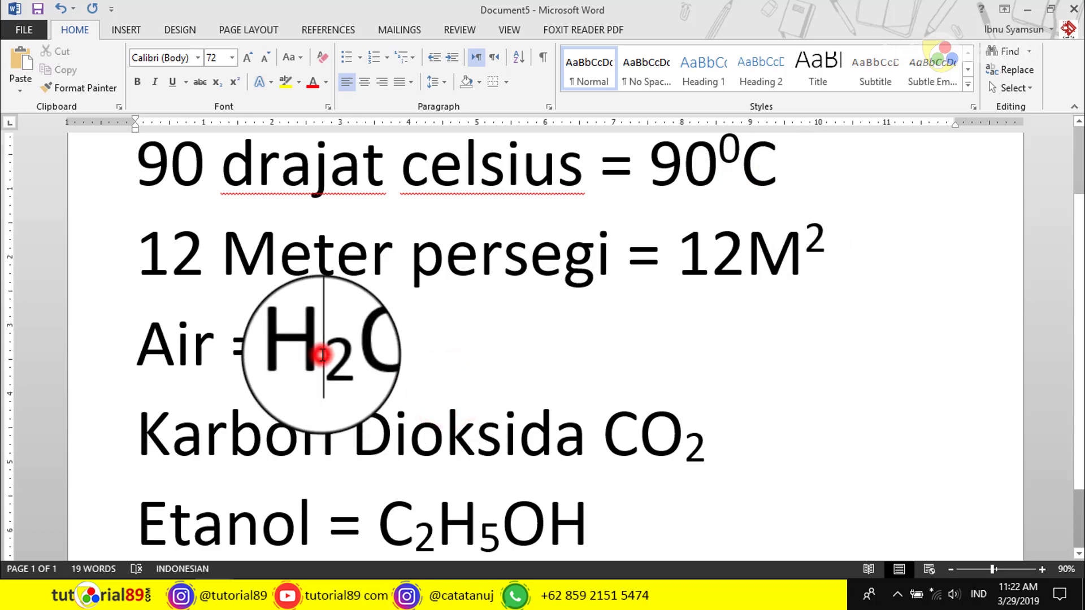
pyautogui.moveTo(335, 358); pyautogui.dragTo(305, 355)
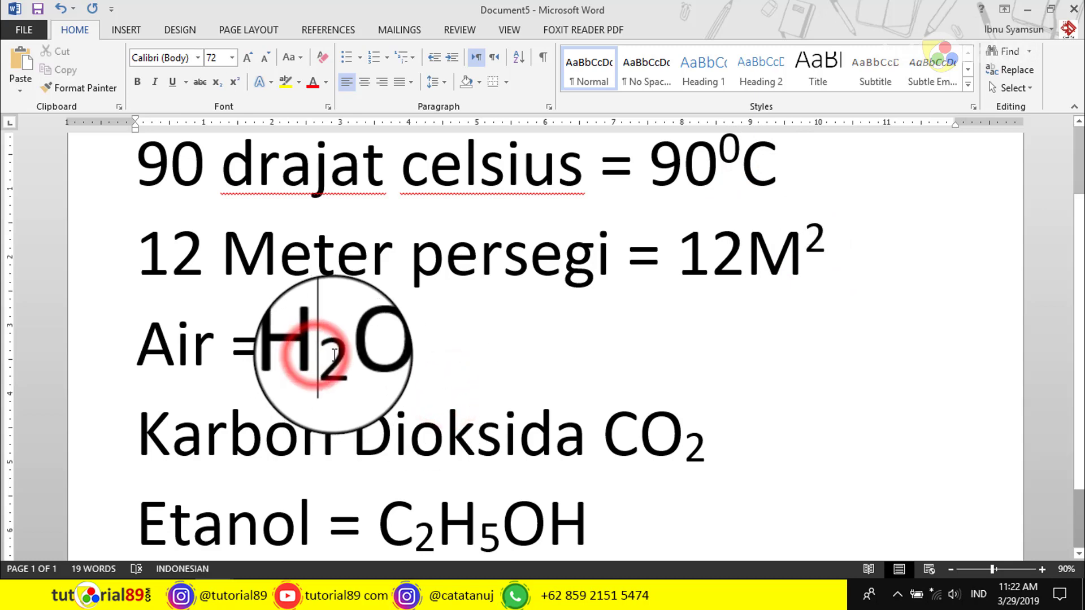
pyautogui.click(375, 362)
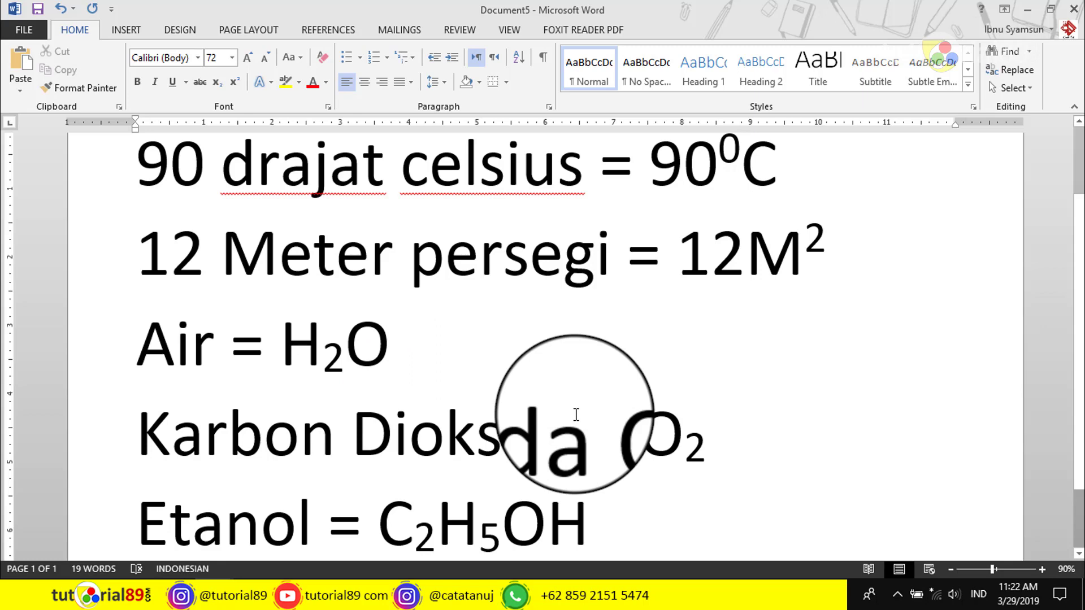
# Scroll through the examples and place the caret at the end of the Etanol line
pyautogui.scroll(-1, 575, 415)
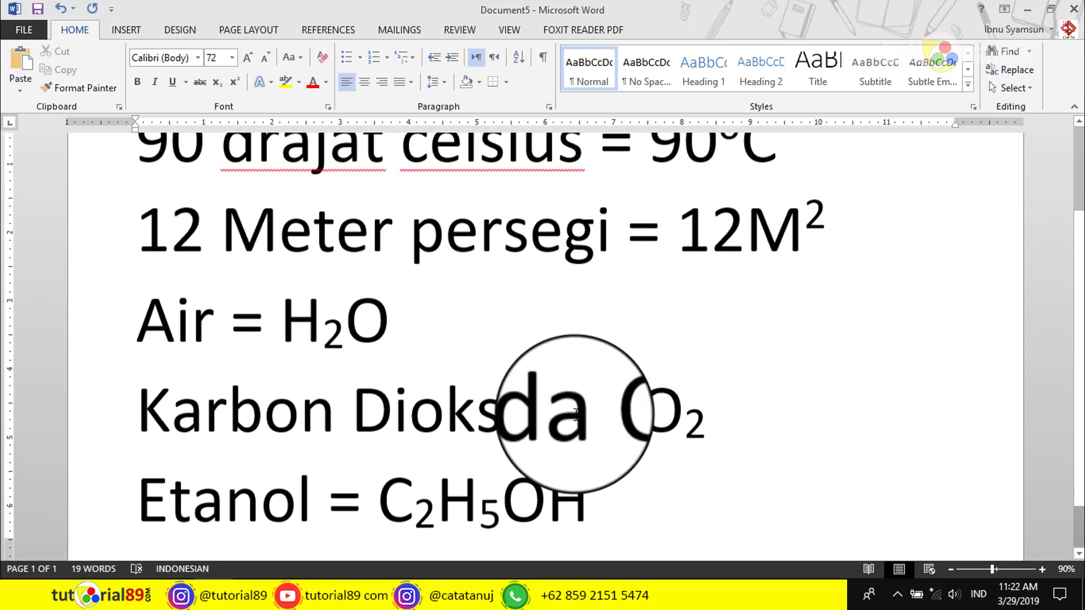
pyautogui.scroll(2, 576, 414)
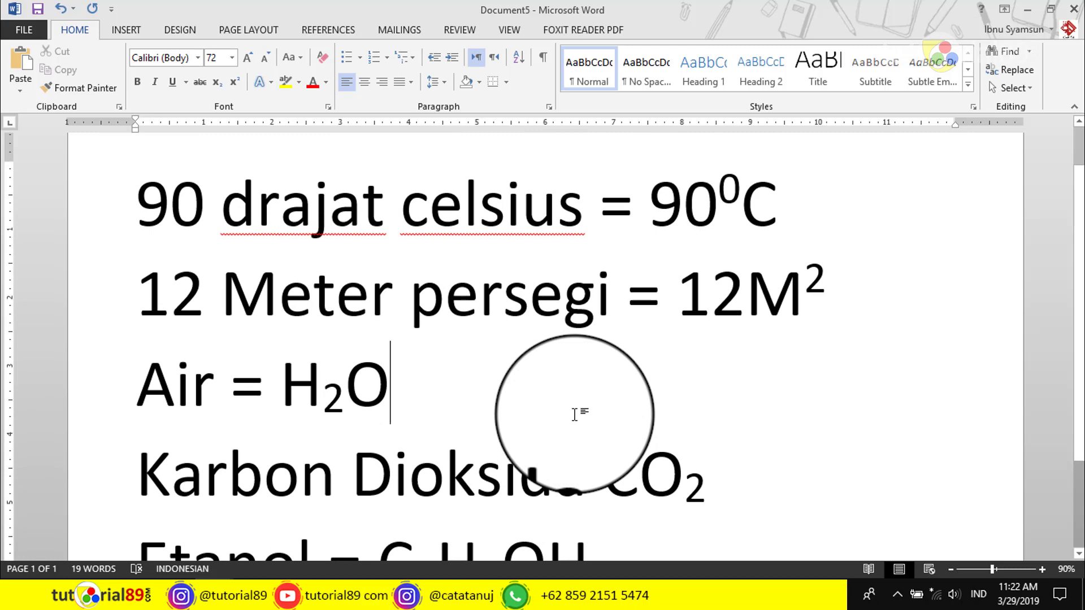
pyautogui.scroll(-4, 574, 415)
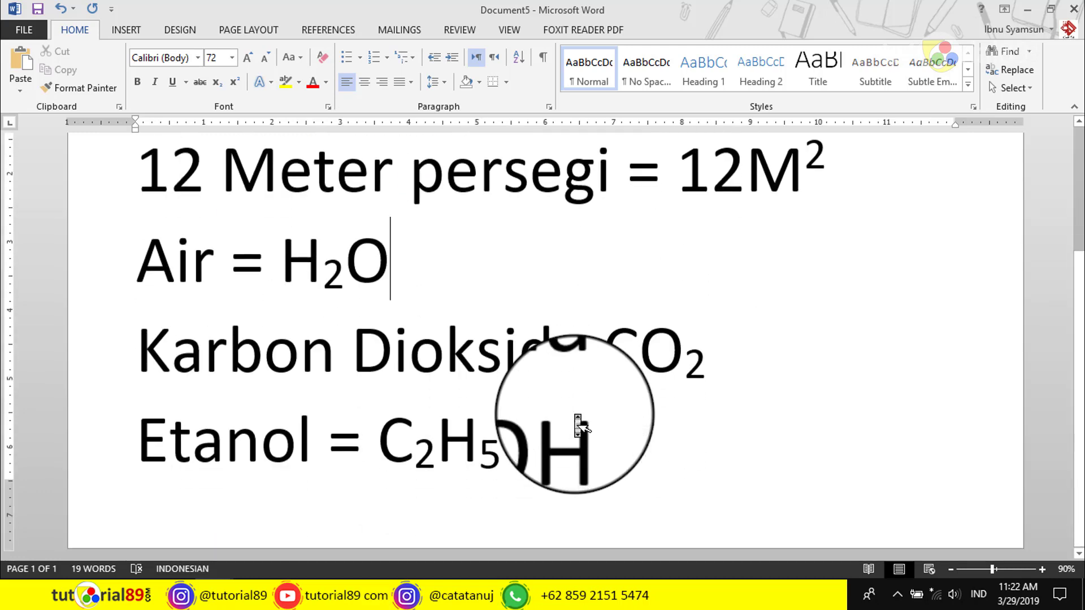
pyautogui.click(662, 465)
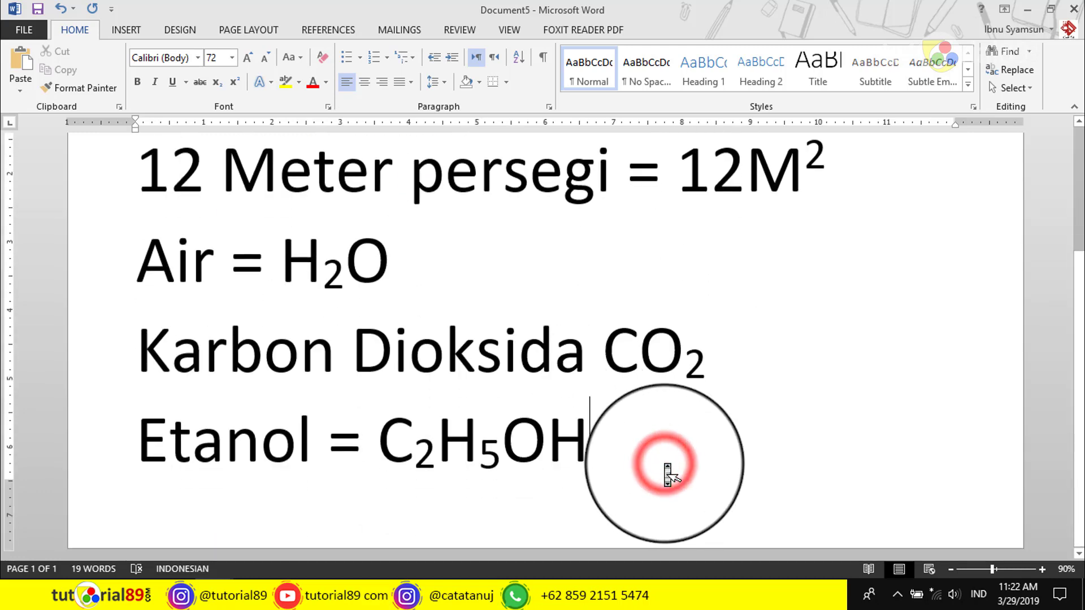
# On a new page, type '12 M2 = 12m²' with the final 2 superscript, then start a new line
pyautogui.hotkey('ctrl', 'Return')
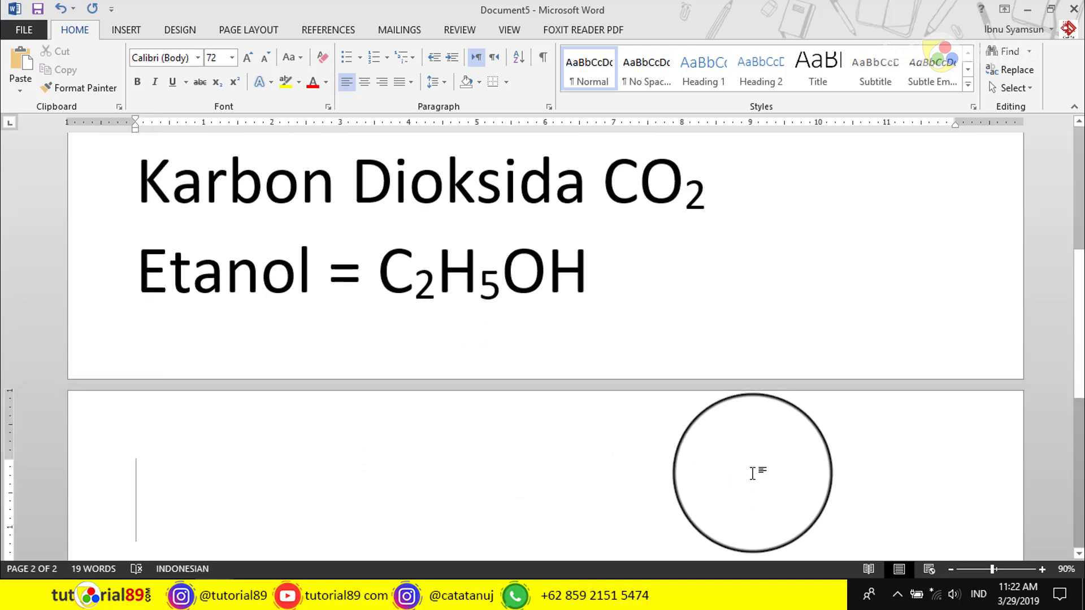
pyautogui.write('12 ')
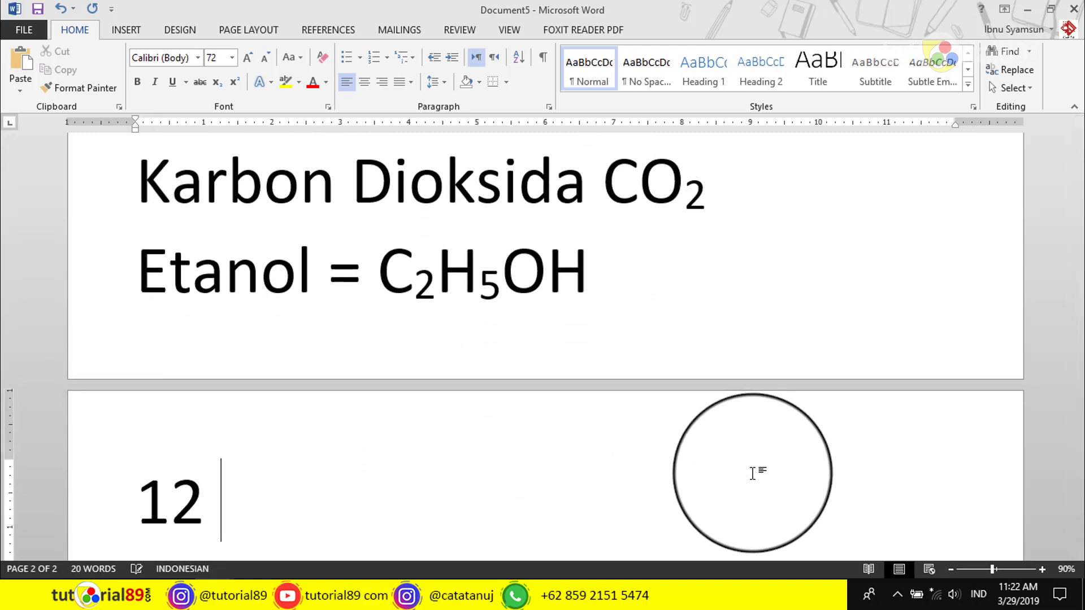
pyautogui.write('M2')
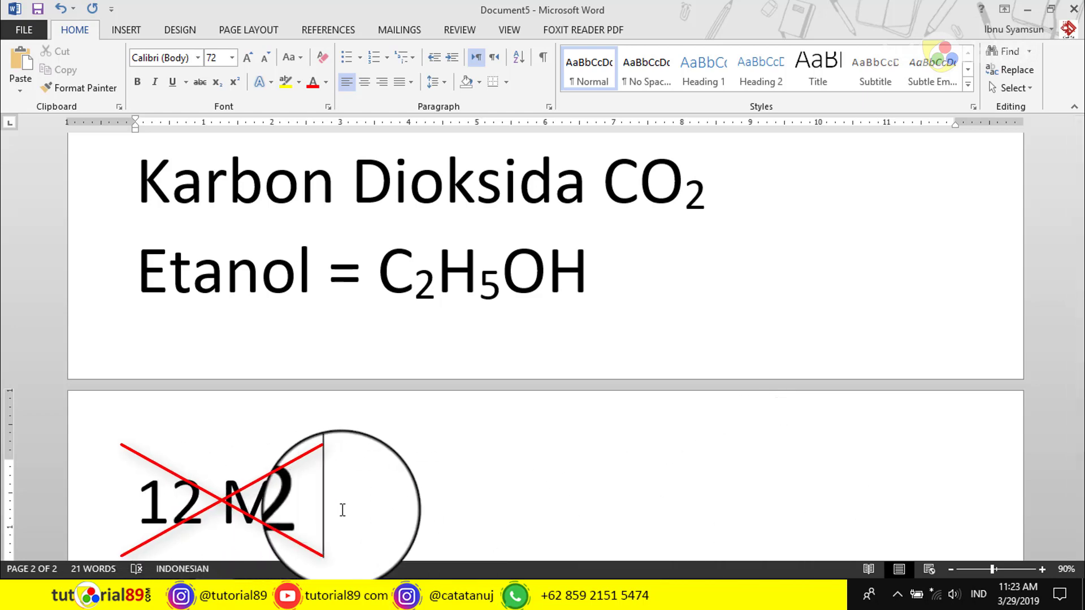
pyautogui.write(' +')
pyautogui.press('BackSpace')
pyautogui.write('= ')
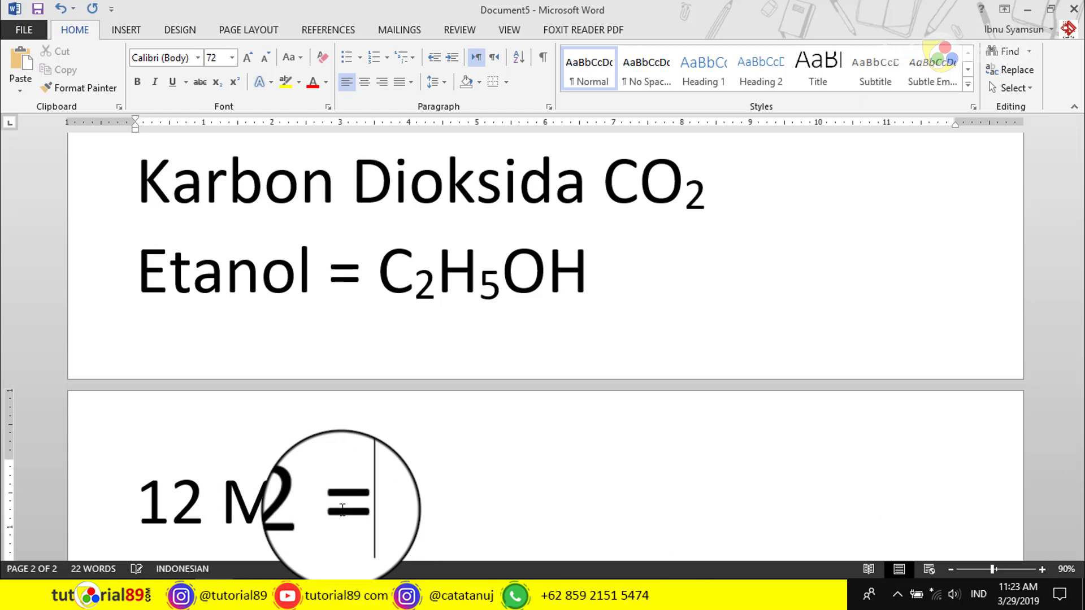
pyautogui.write('12')
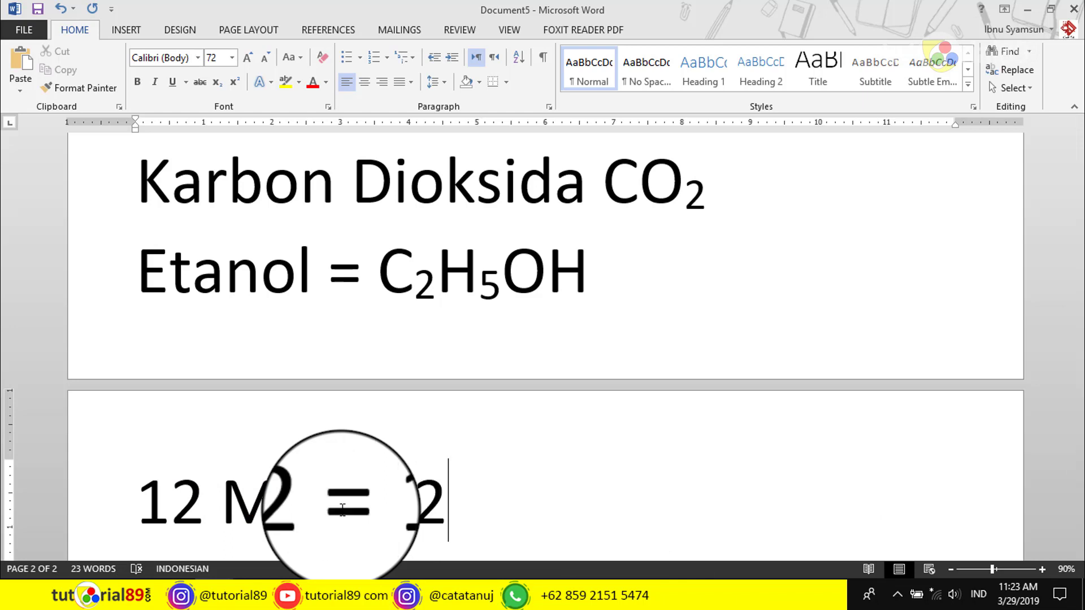
pyautogui.write('m2')
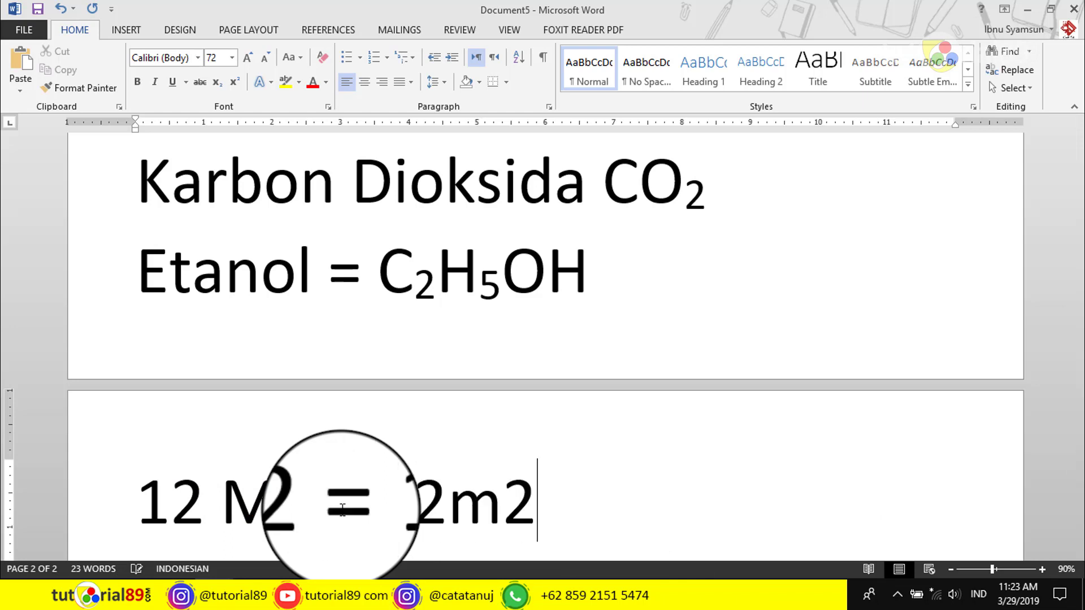
pyautogui.hotkey('shift', 'Left')
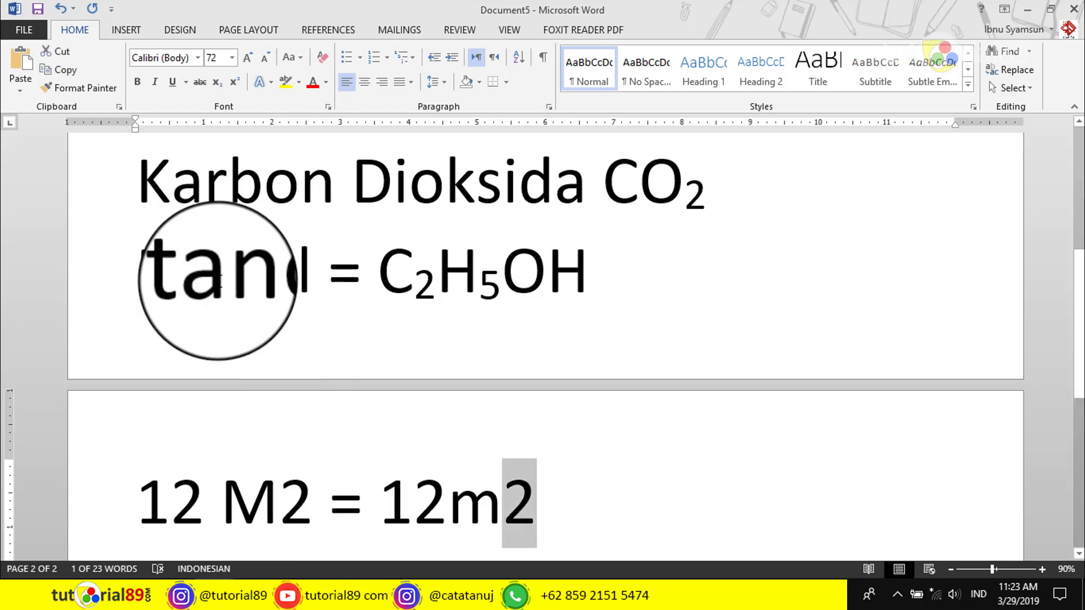
pyautogui.click(239, 80)
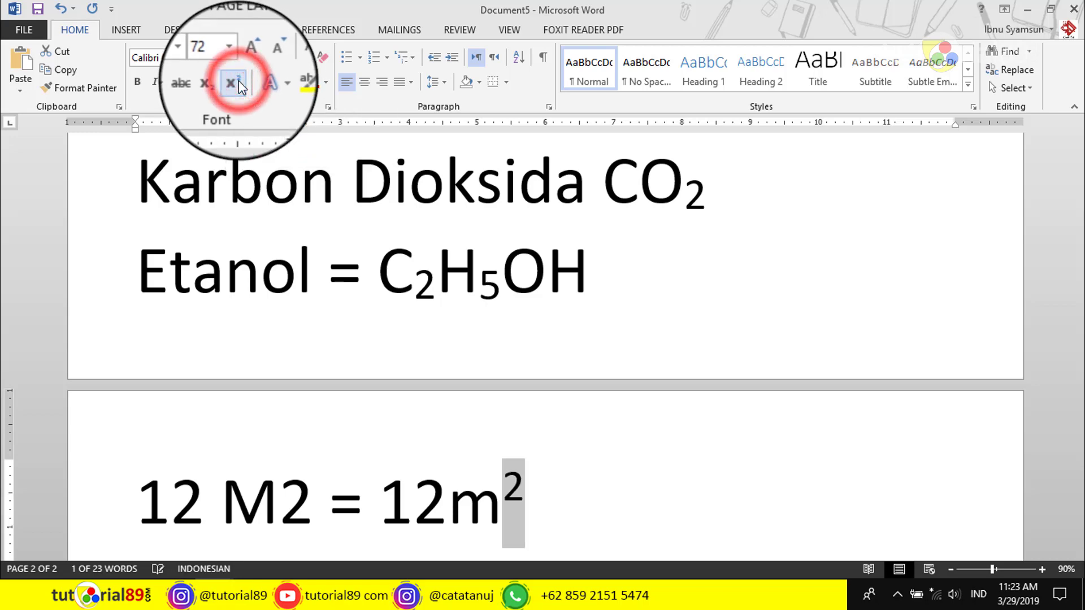
pyautogui.click(600, 505)
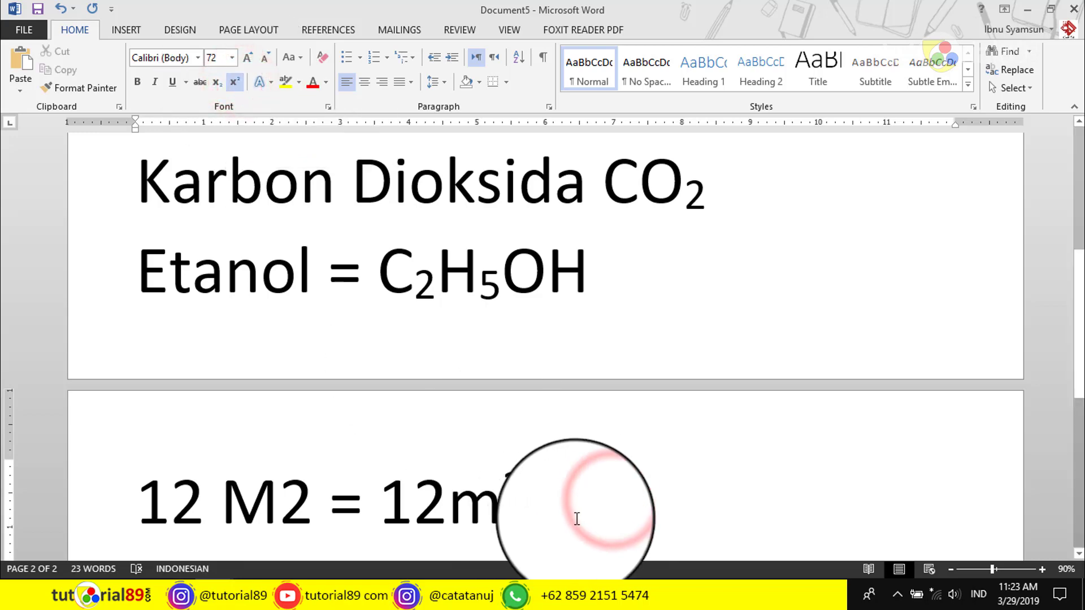
pyautogui.press('Return')
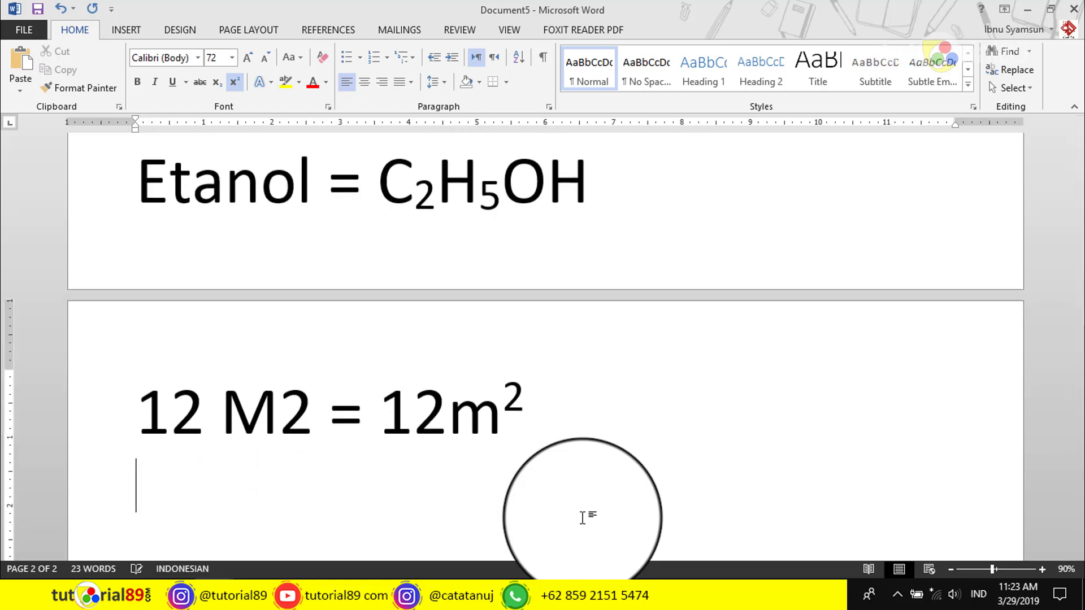
# Type '900C =90⁰' with the last 0 superscript as a degree mark, then start a new line
pyautogui.click(234, 83)
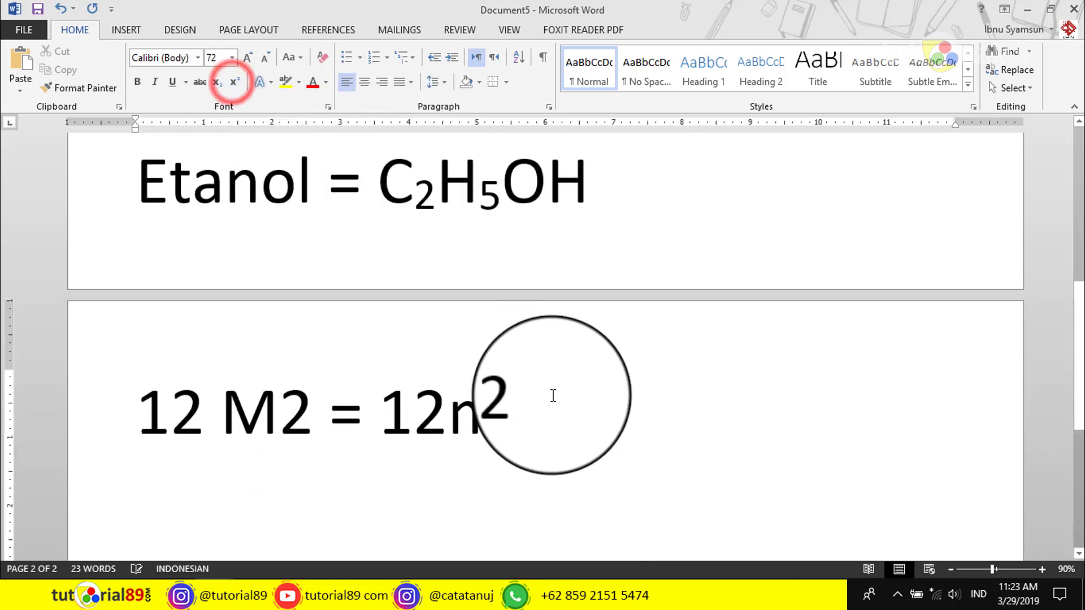
pyautogui.write('90')
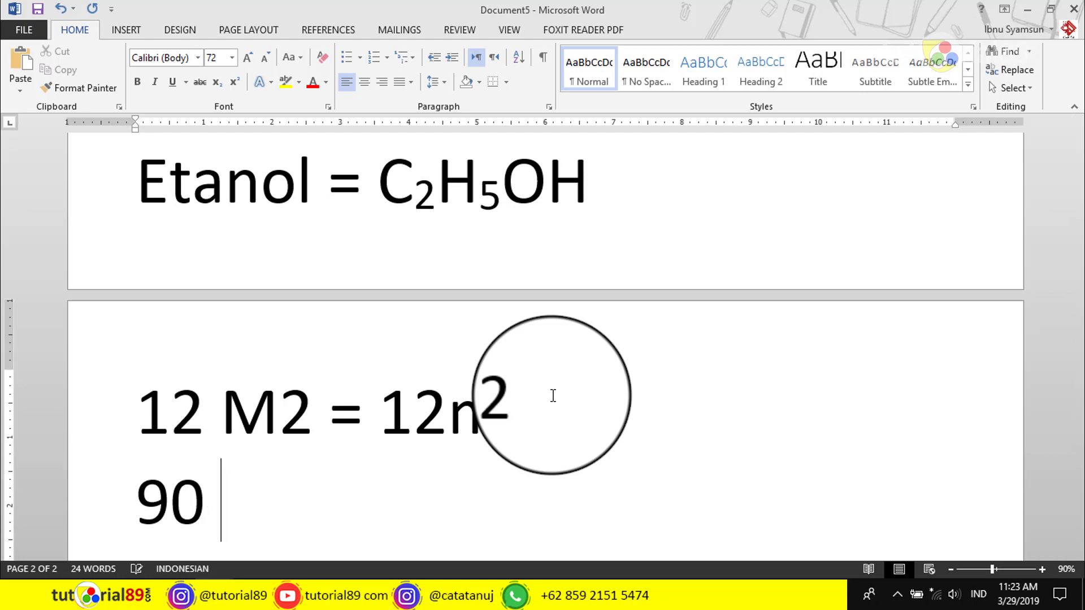
pyautogui.write(' 0')
pyautogui.press('BackSpace')
pyautogui.press('BackSpace')
pyautogui.write('0C')
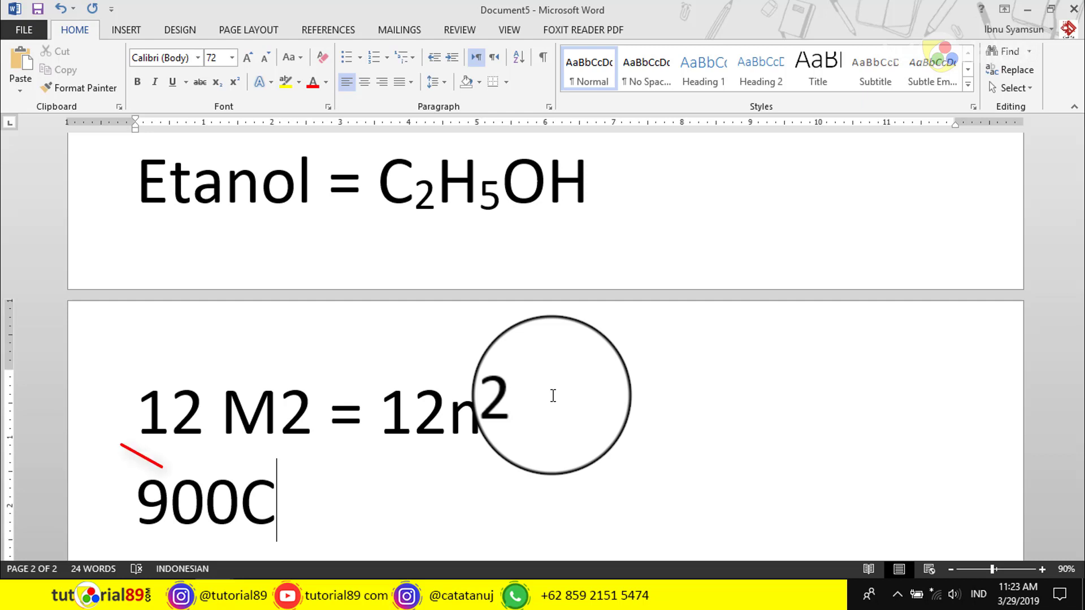
pyautogui.write(' =')
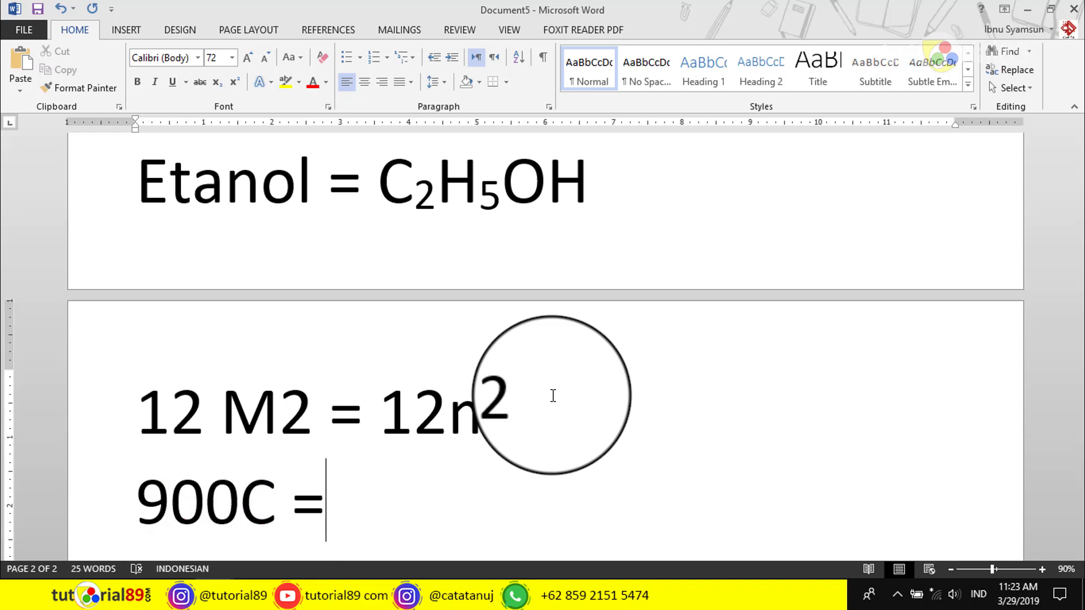
pyautogui.write('900')
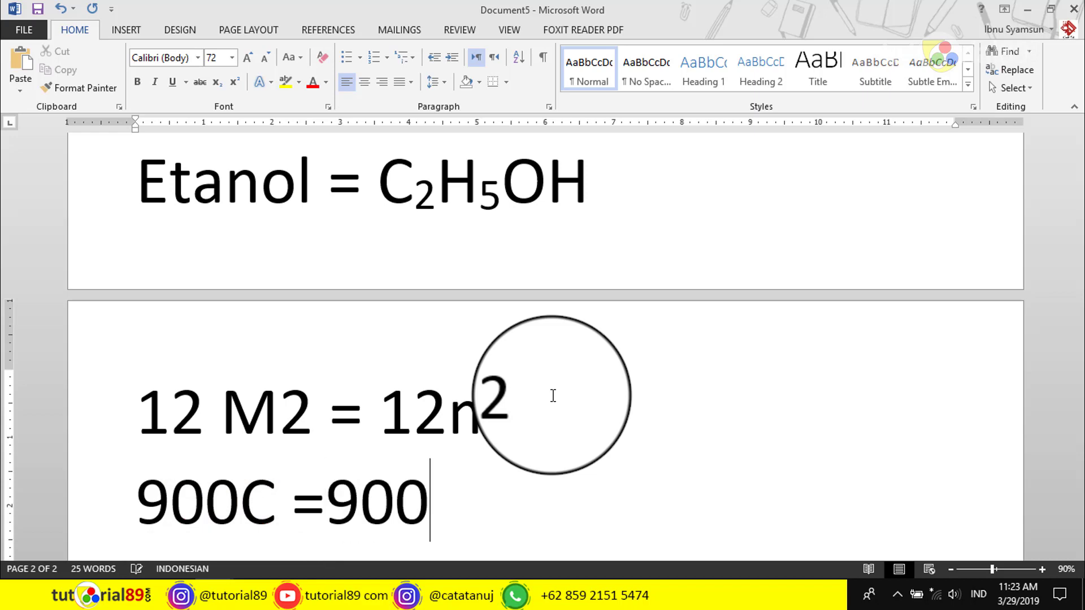
pyautogui.hotkey('shift', 'Left')
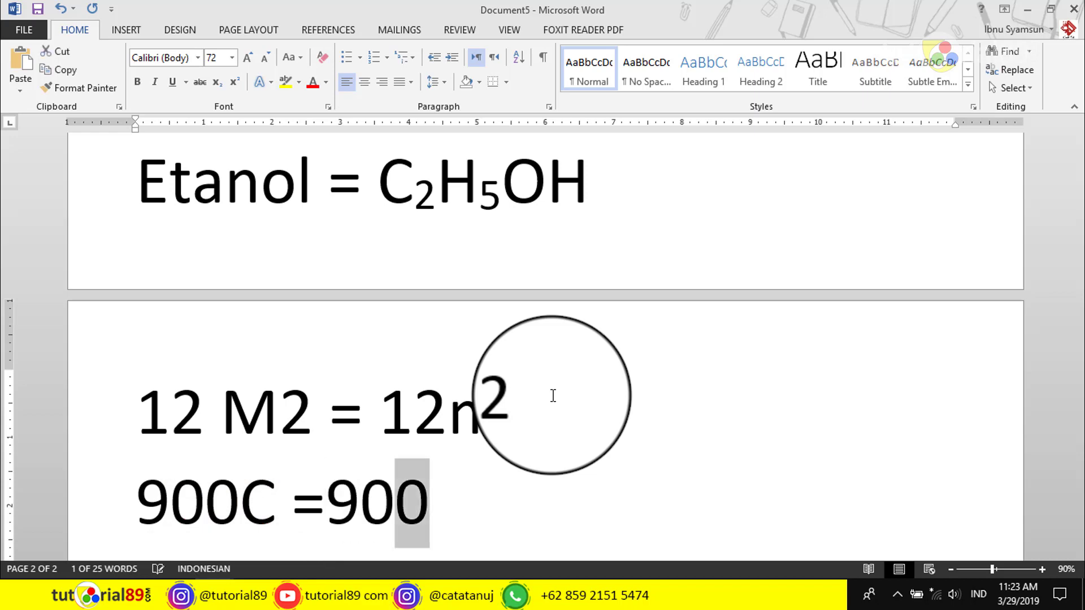
pyautogui.click(234, 83)
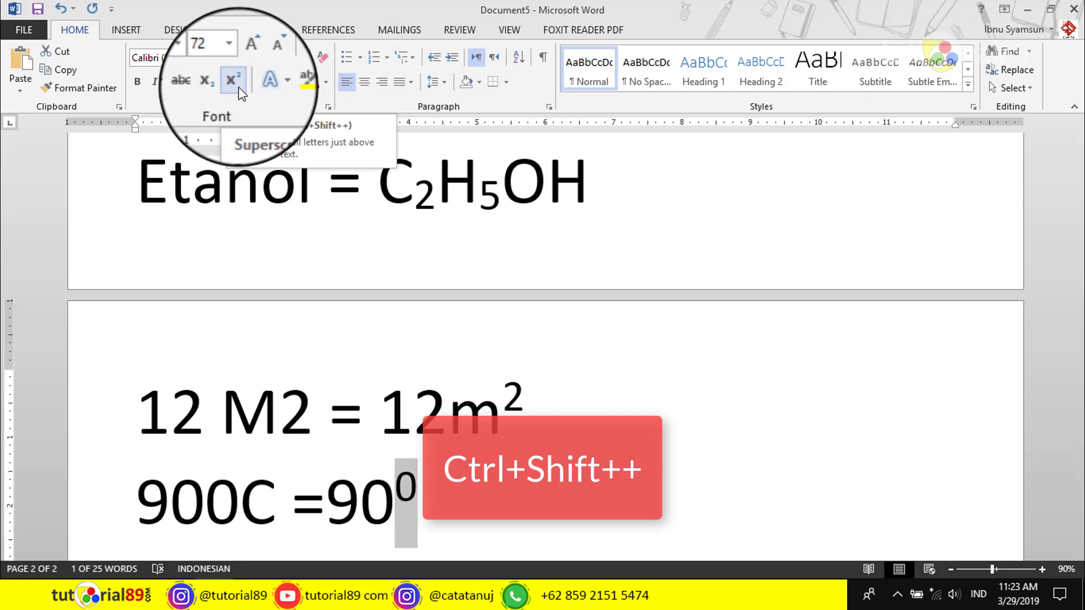
pyautogui.click(462, 507)
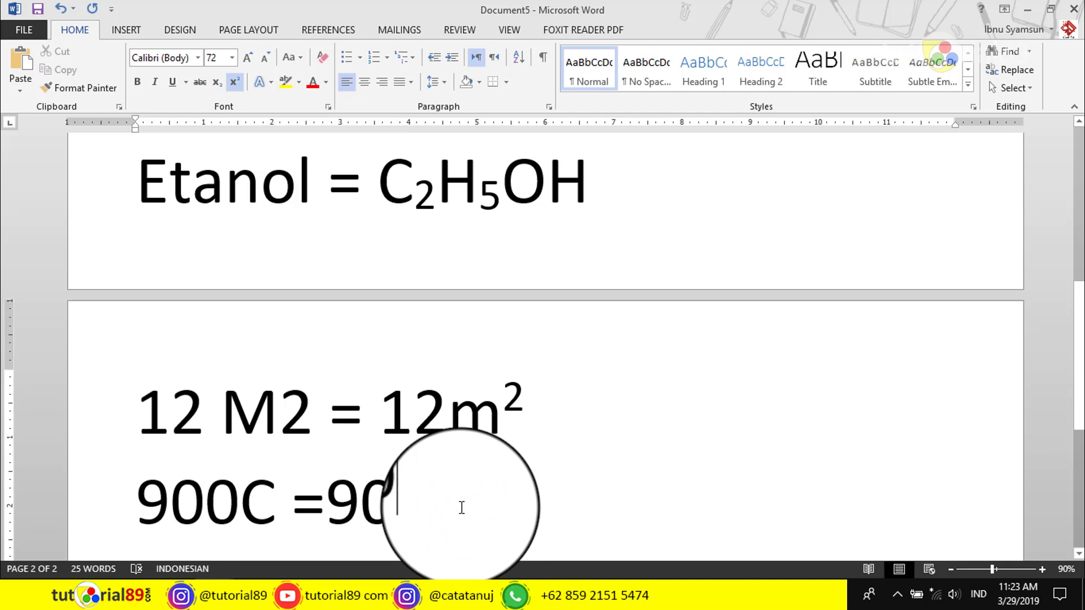
pyautogui.hotkey('ctrl', 'shift', '+')
pyautogui.write('0')
pyautogui.press('Return')
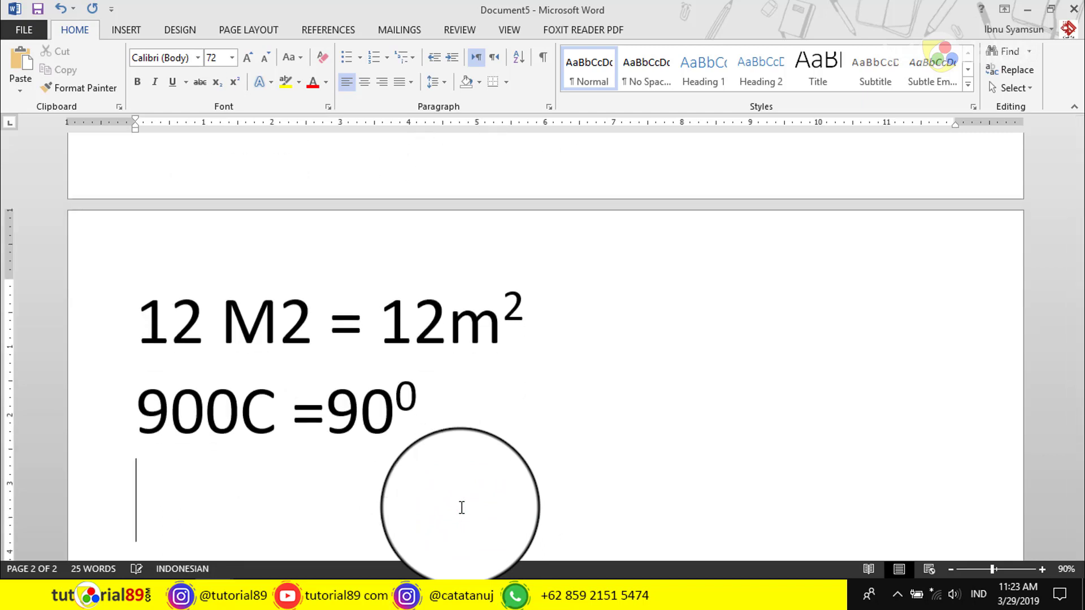
pyautogui.scroll(3, 455, 436)
pyautogui.scroll(3, 457, 440)
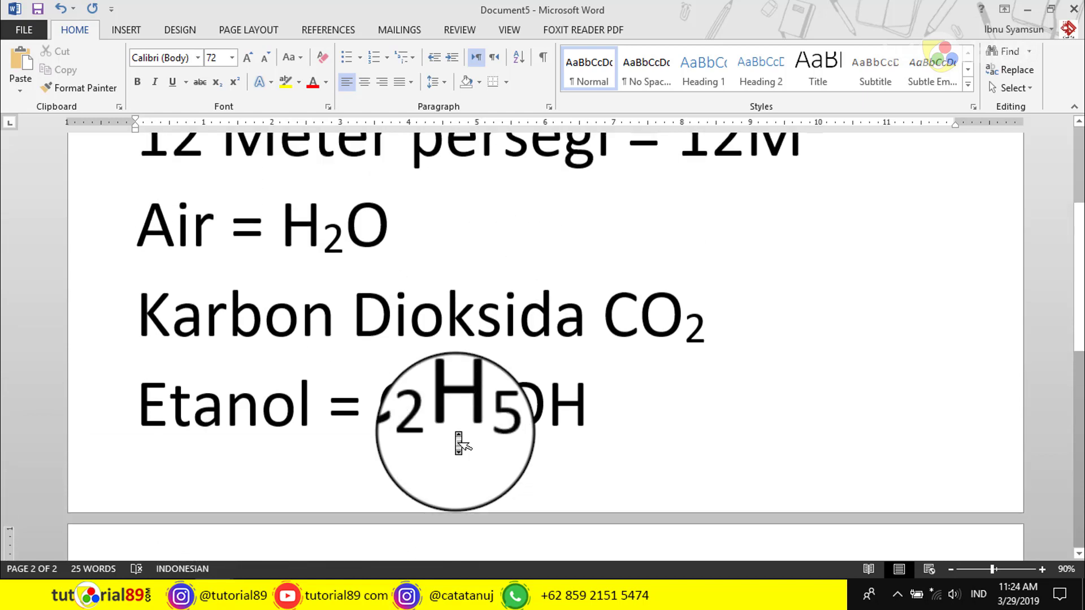
pyautogui.scroll(1, 459, 443)
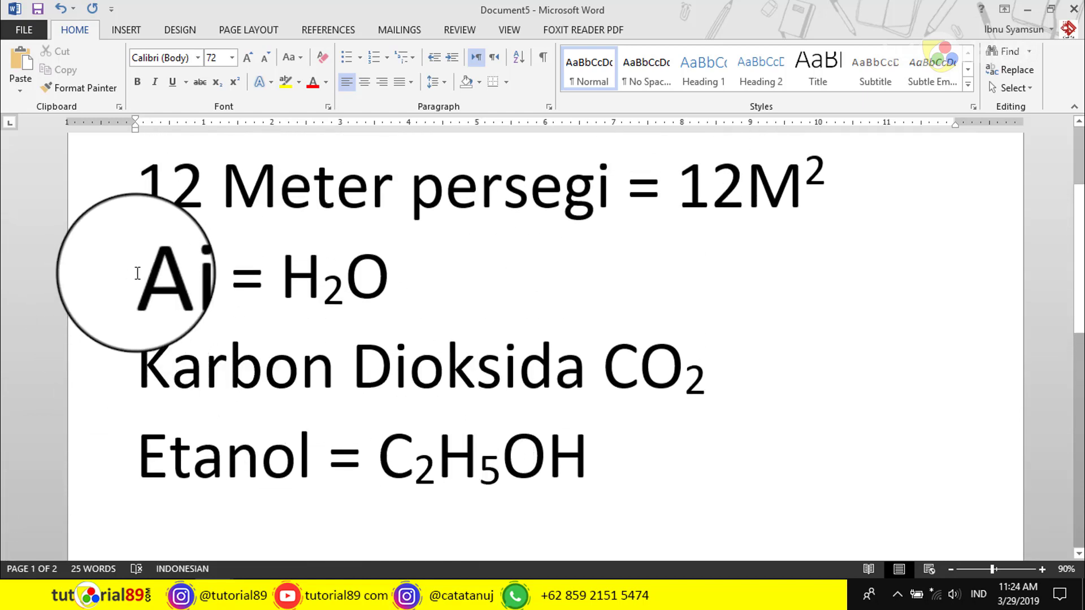
pyautogui.scroll(-2, 384, 294)
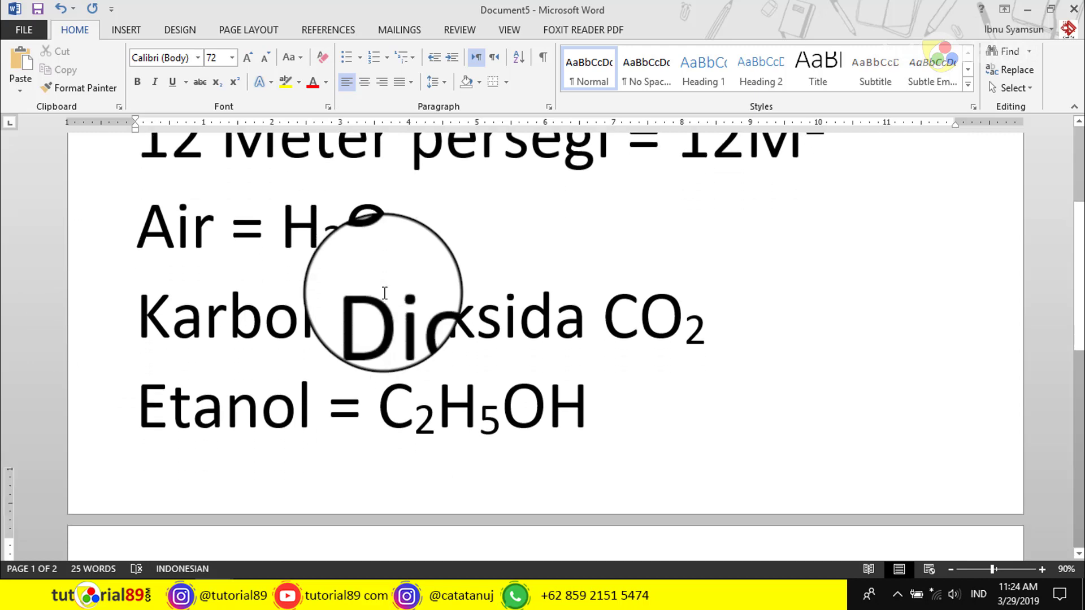
pyautogui.scroll(-5, 388, 303)
pyautogui.scroll(-2, 387, 303)
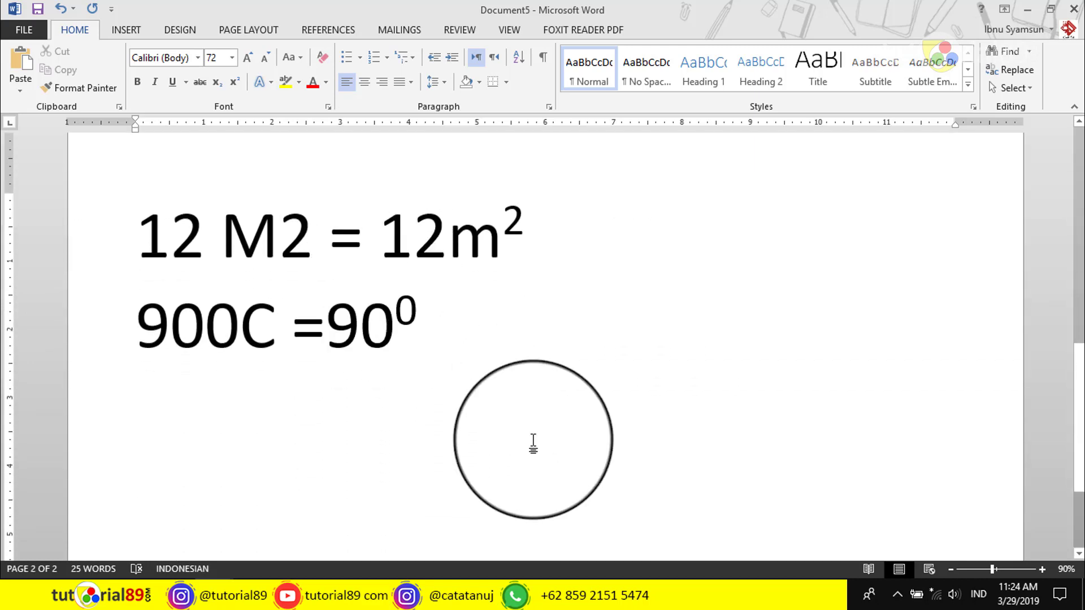
# Type 'H2O = H2' and lower the last 2 into a subscript
pyautogui.write('H@')
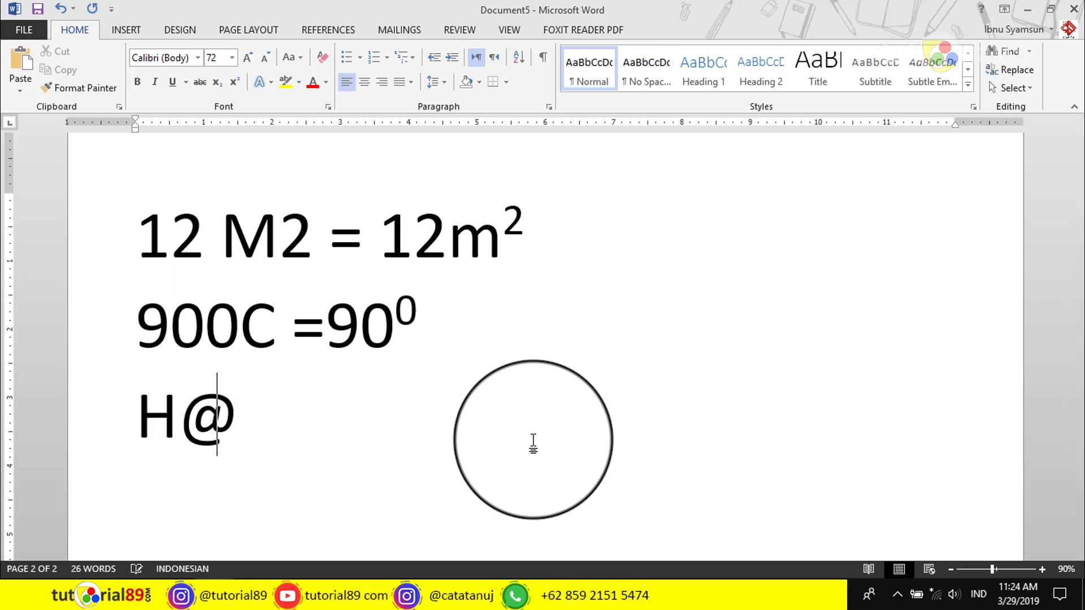
pyautogui.write('O')
pyautogui.press('BackSpace')
pyautogui.press('BackSpace')
pyautogui.write('2O')
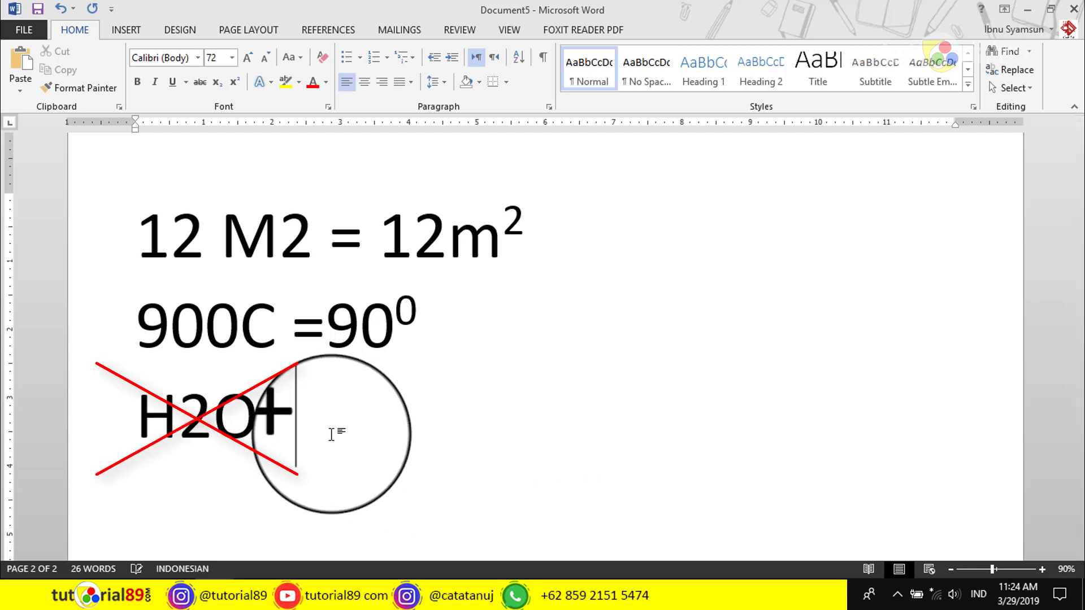
pyautogui.write('+')
pyautogui.press('BackSpace')
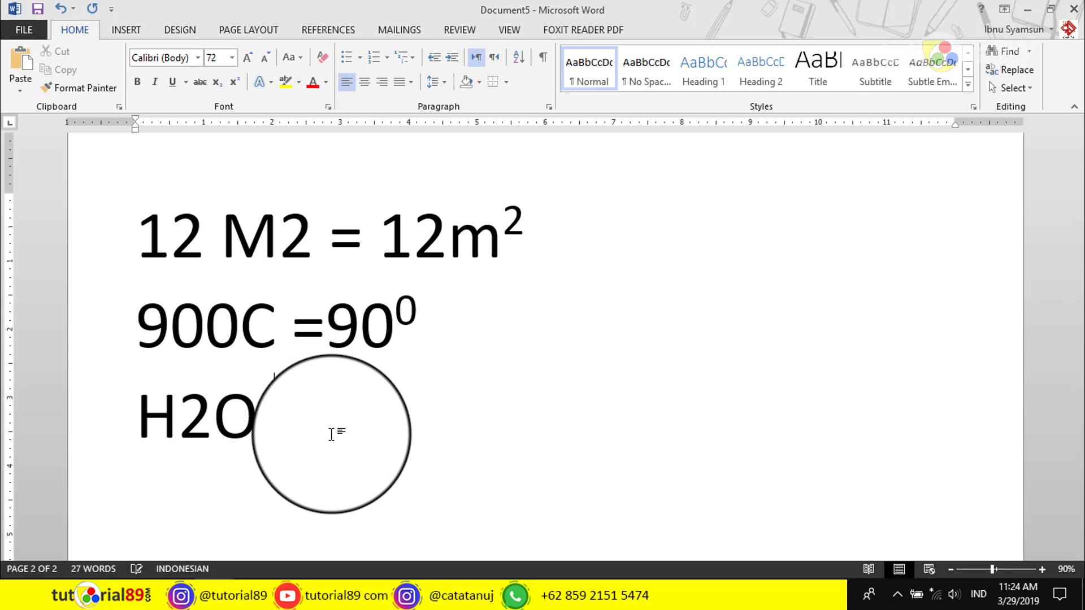
pyautogui.write('= H')
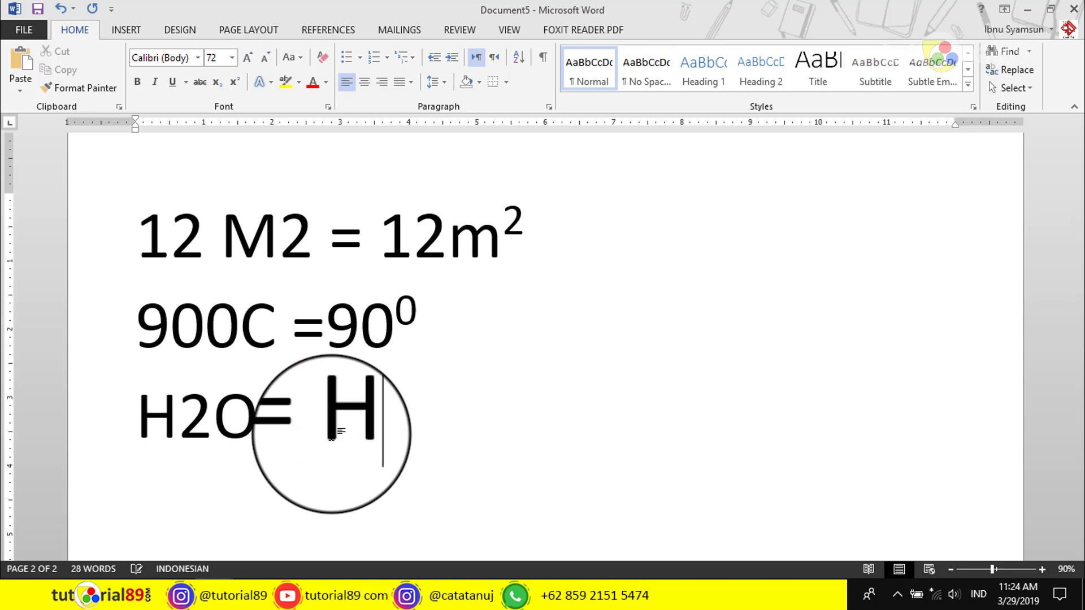
pyautogui.write('2')
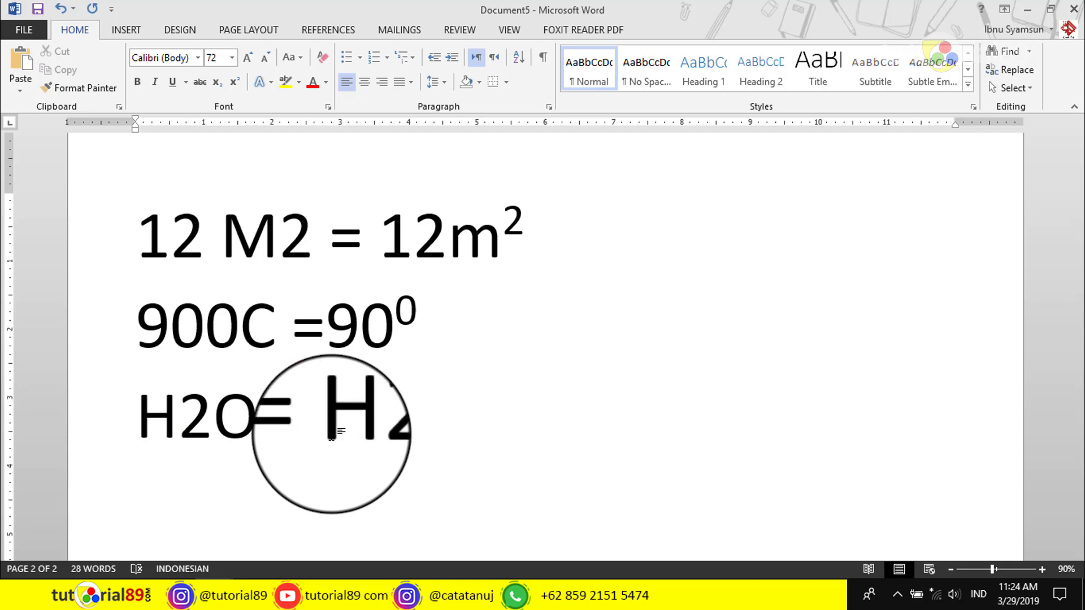
pyautogui.hotkey('shift', 'Left')
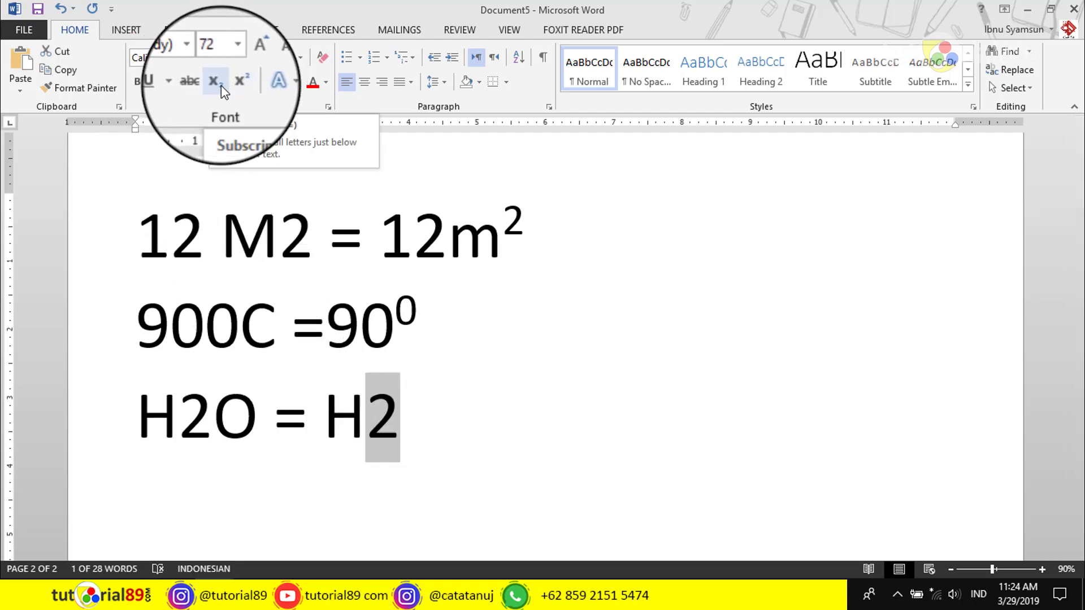
pyautogui.click(221, 86)
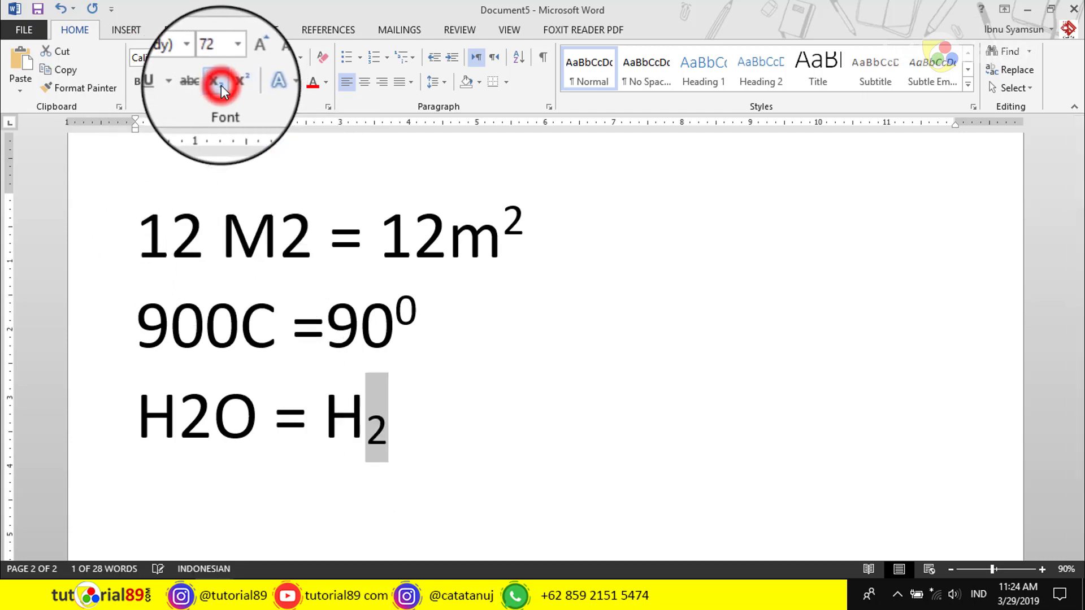
# Finish the formula with a normal-height O to read H₂O, then start a new line
pyautogui.click(428, 431)
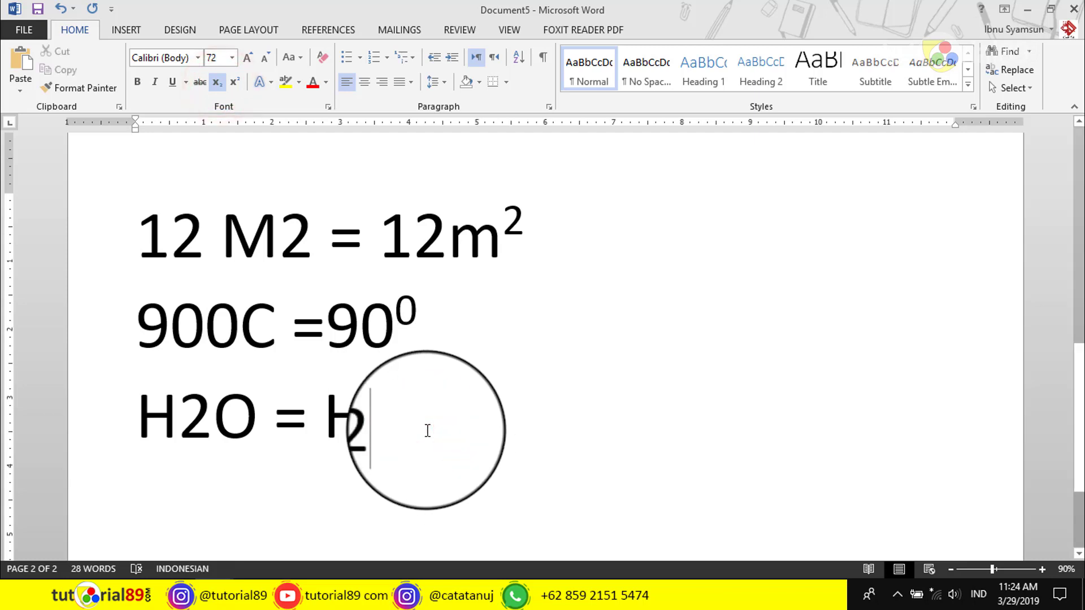
pyautogui.hotkey('ctrl', 'shift', '=')
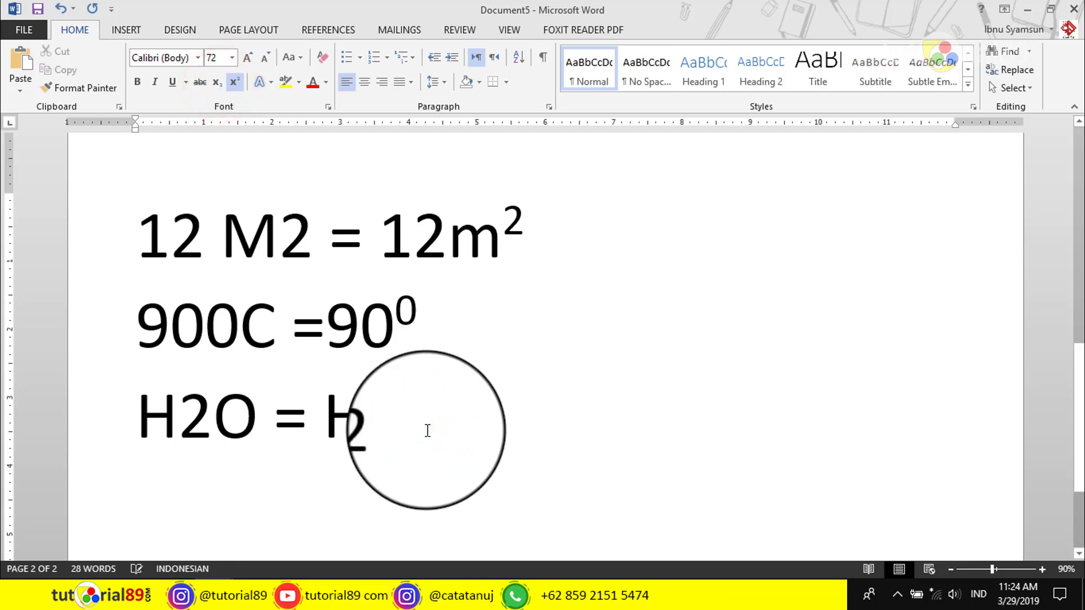
pyautogui.hotkey('ctrl', 'shift', '=')
pyautogui.write('-')
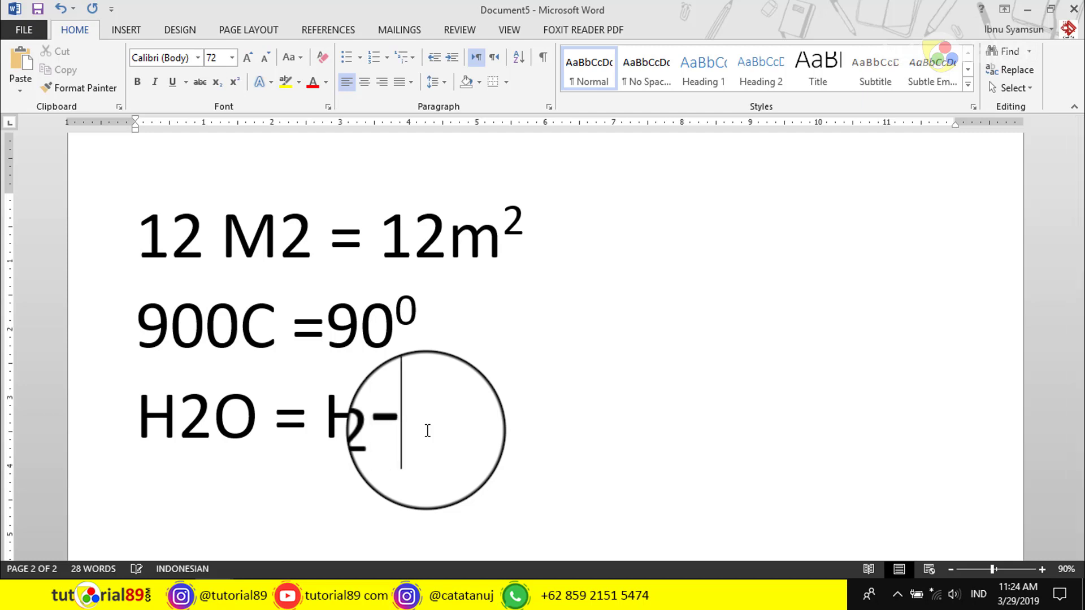
pyautogui.press('BackSpace')
pyautogui.write('O')
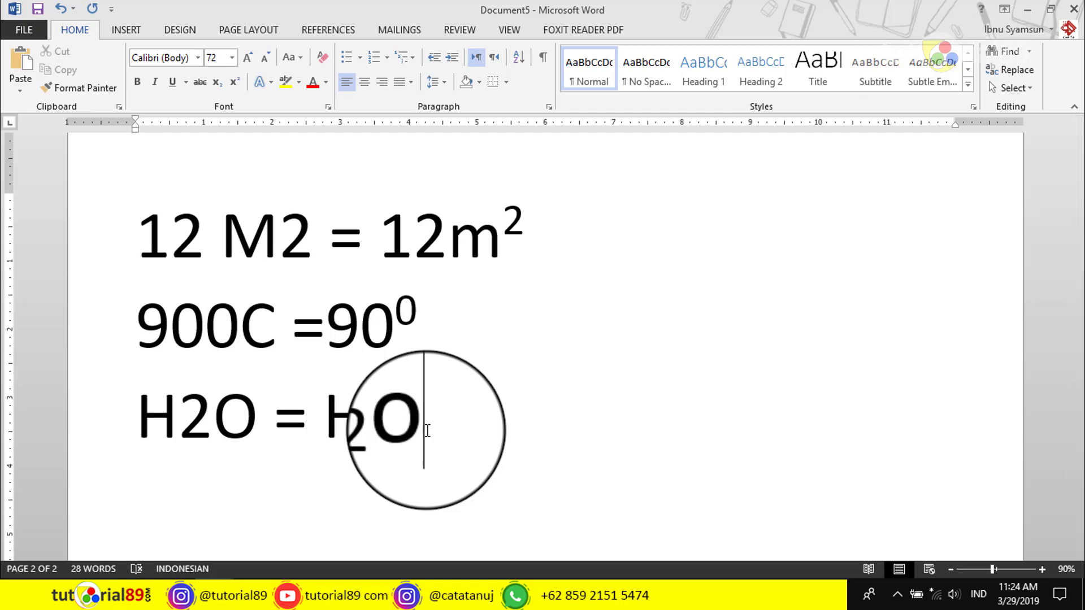
pyautogui.press('BackSpace')
pyautogui.write('O')
pyautogui.press('Return')
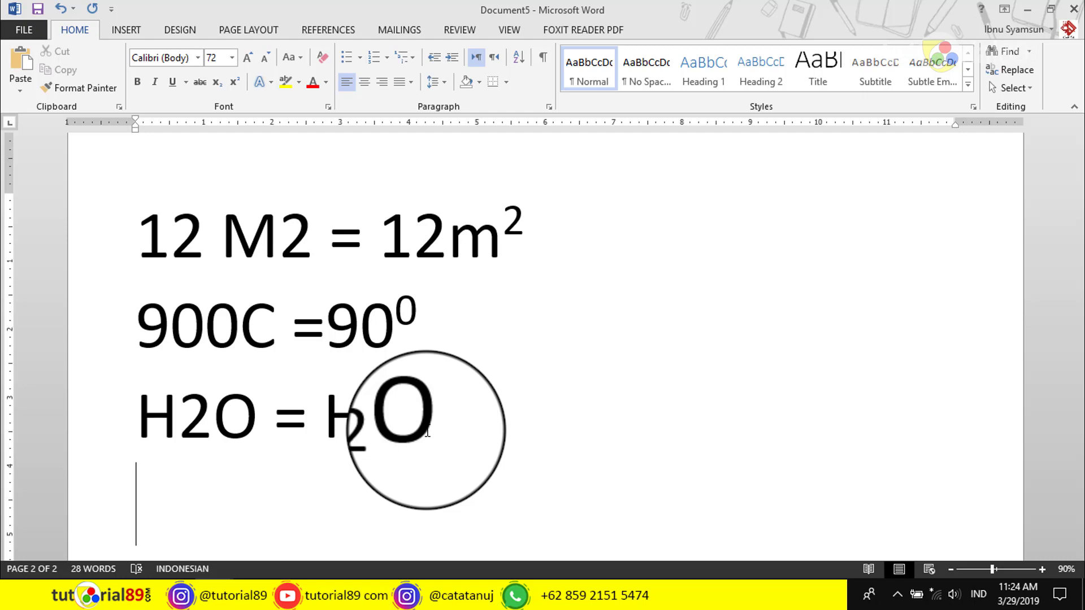
# Type 'CO2 = CO2', uppercase the o with Shift+F3, and make the final 2 subscript
pyautogui.write('C')
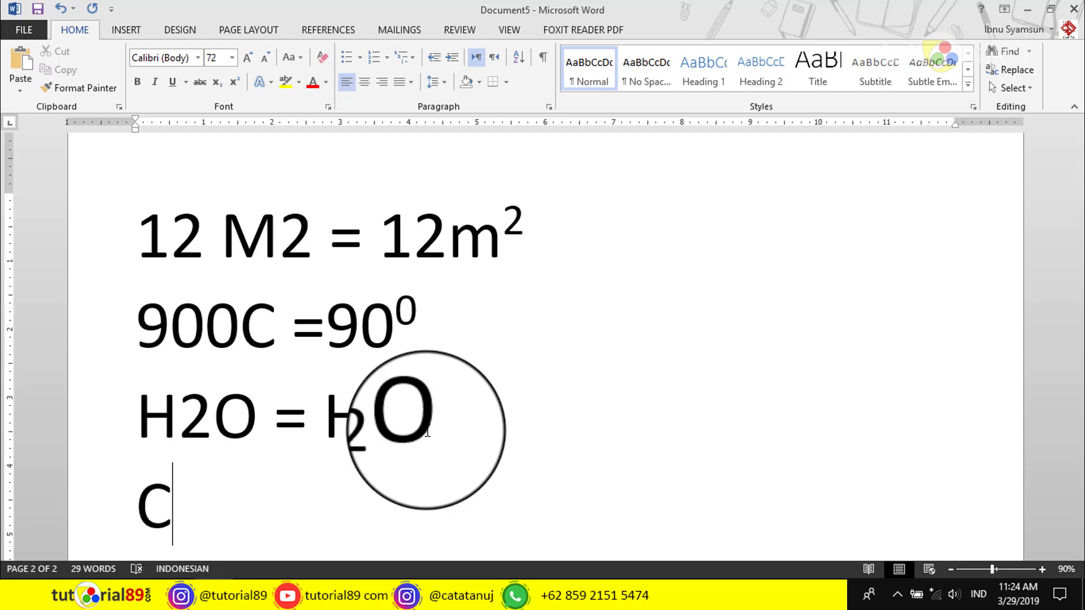
pyautogui.write('O@')
pyautogui.press('BackSpace')
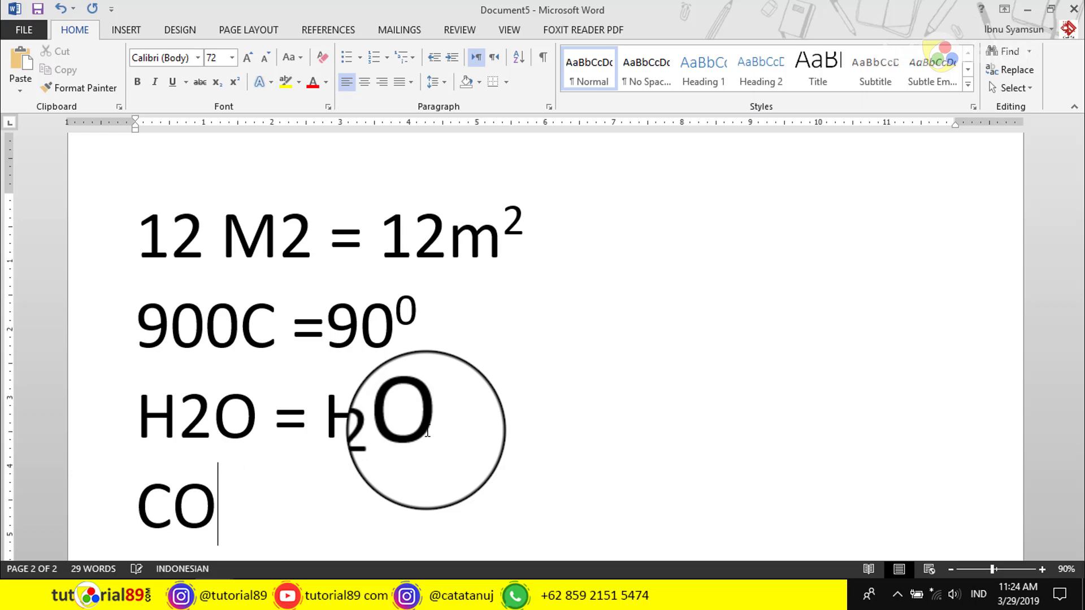
pyautogui.write('2 =')
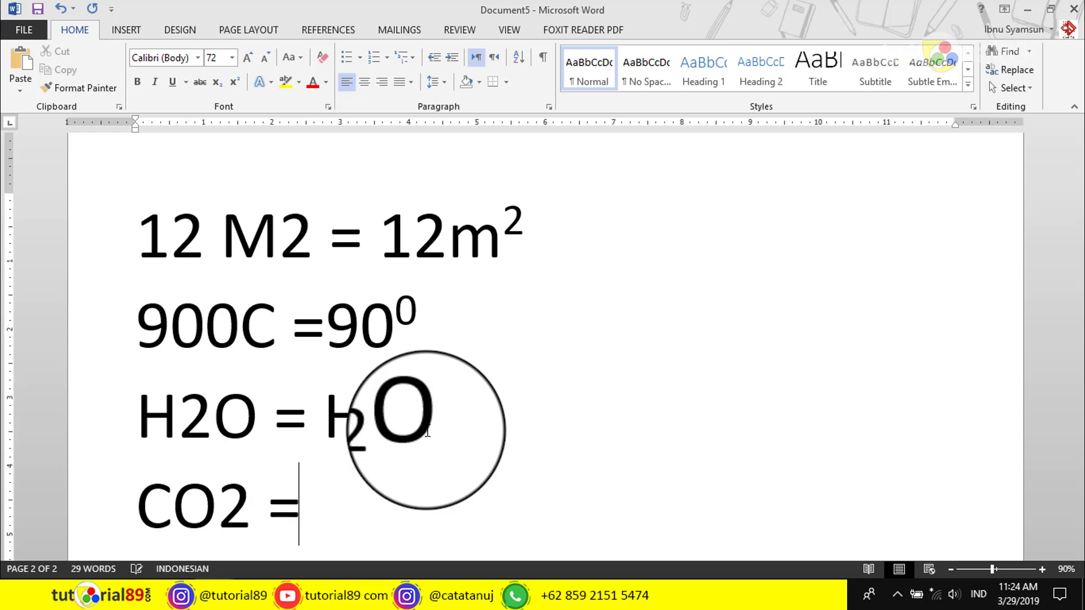
pyautogui.write(' C')
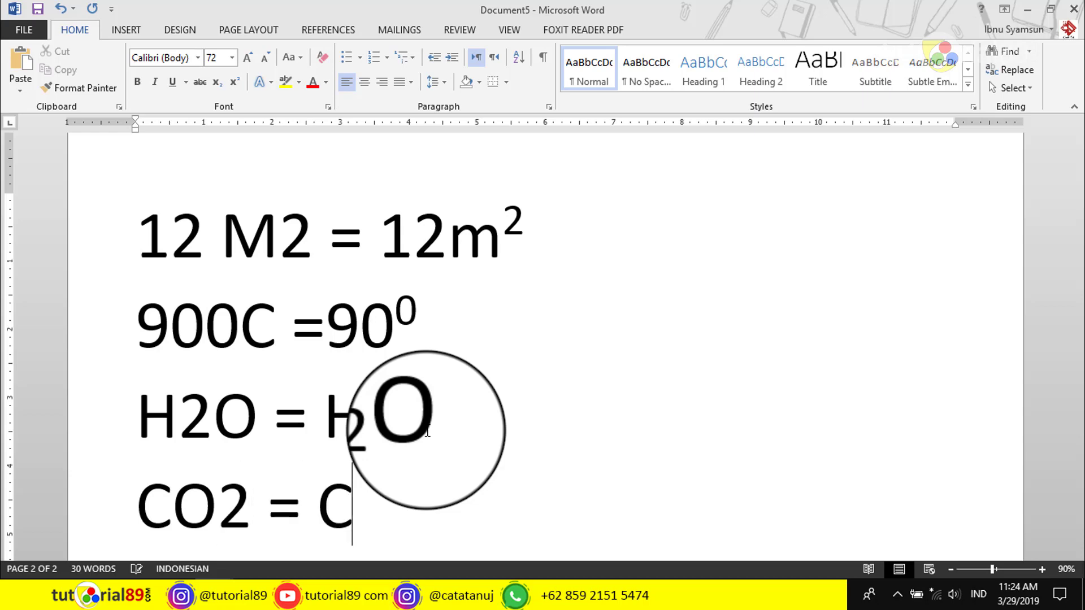
pyautogui.write('o')
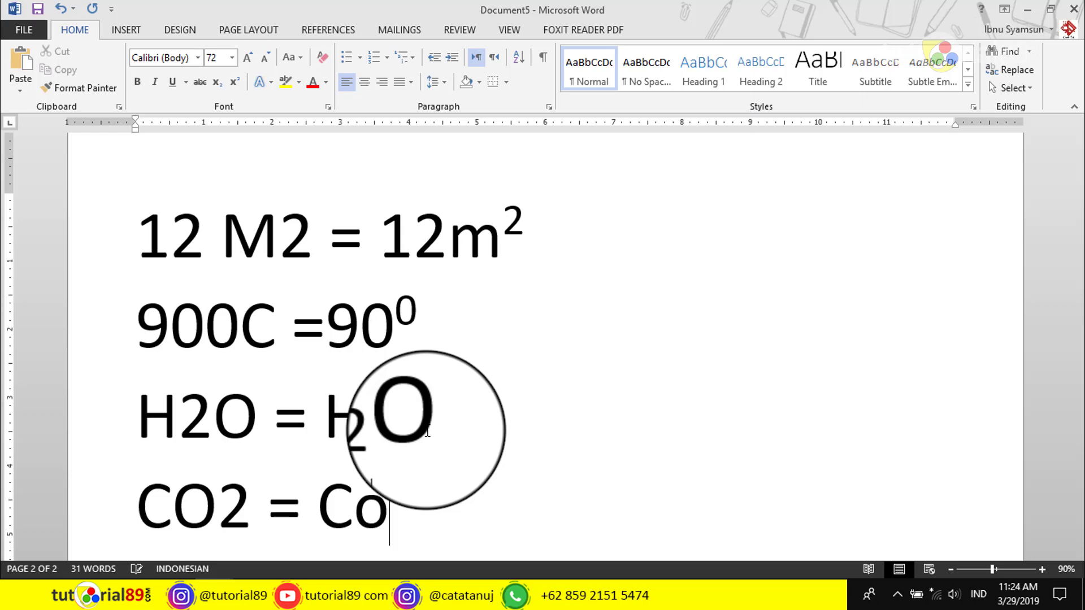
pyautogui.write('2')
pyautogui.hotkey('shift', 'Left')
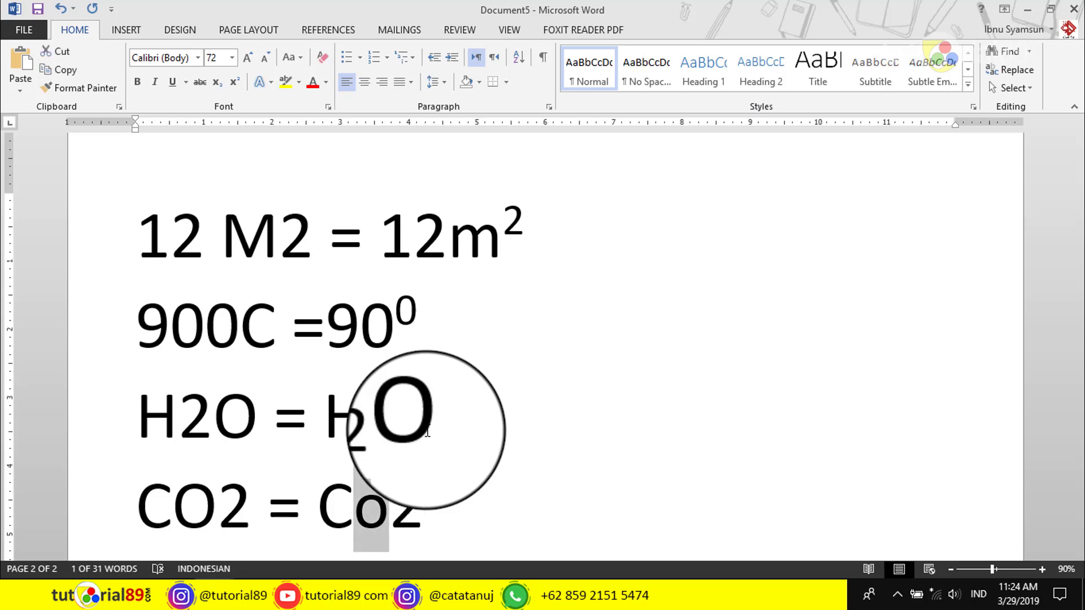
pyautogui.hotkey('shift', 'F3')
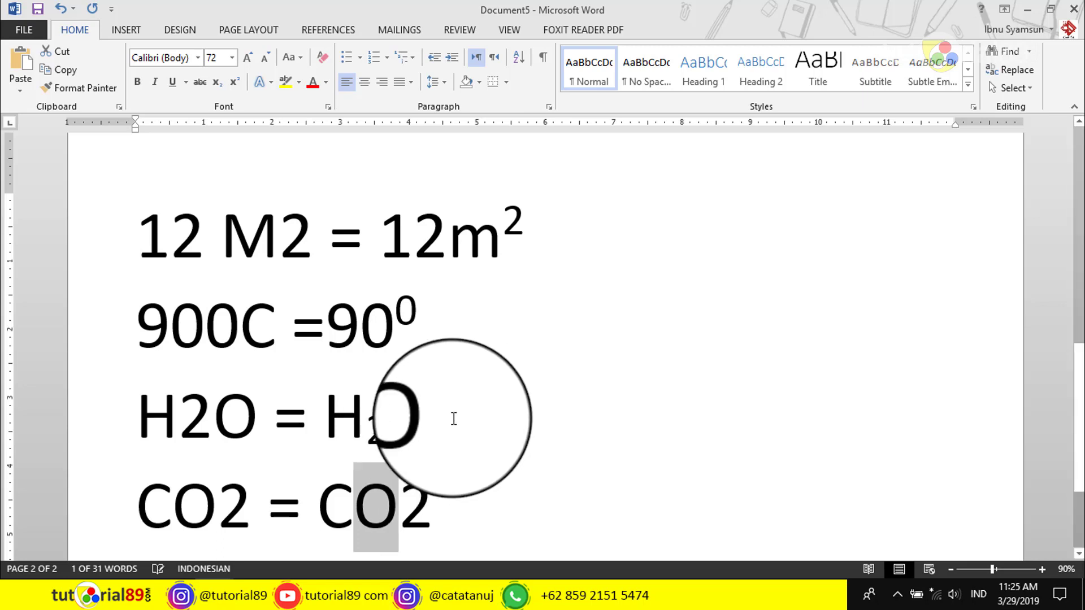
pyautogui.click(448, 480)
pyautogui.hotkey('shift', 'Left')
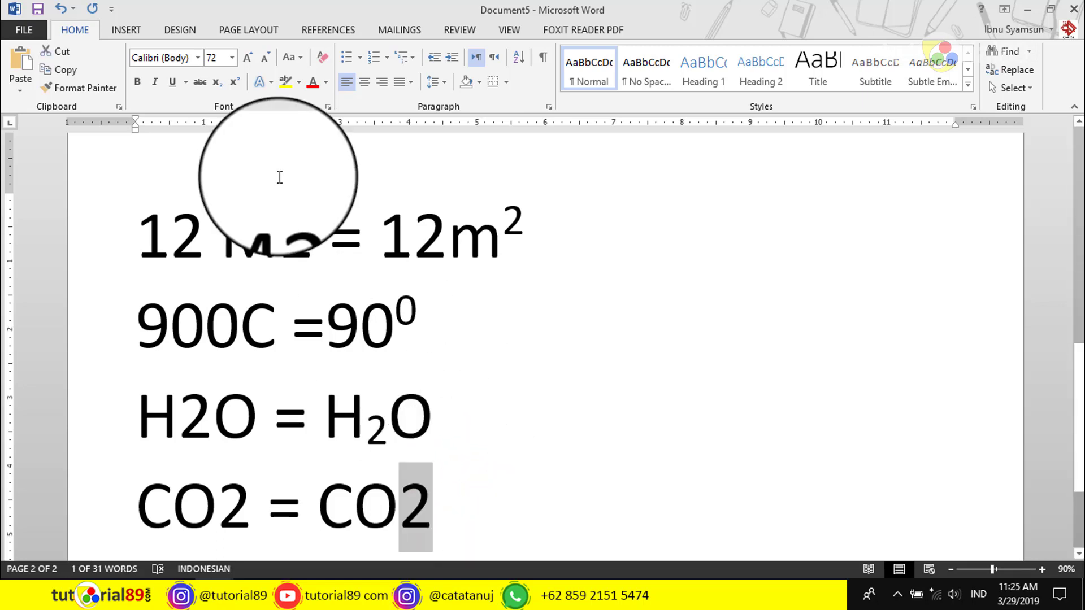
pyautogui.click(215, 87)
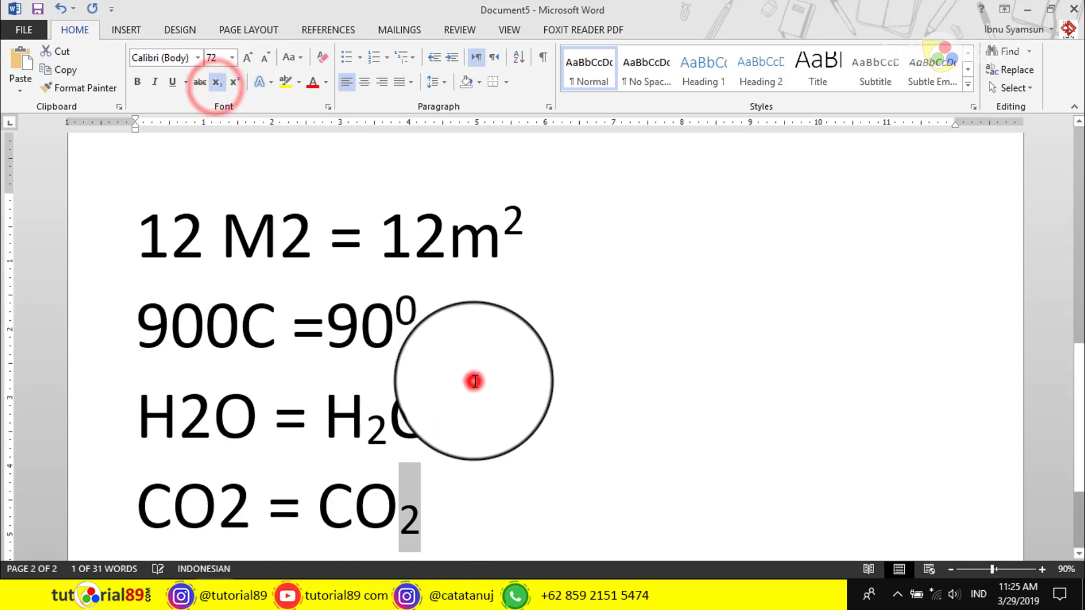
pyautogui.click(474, 376)
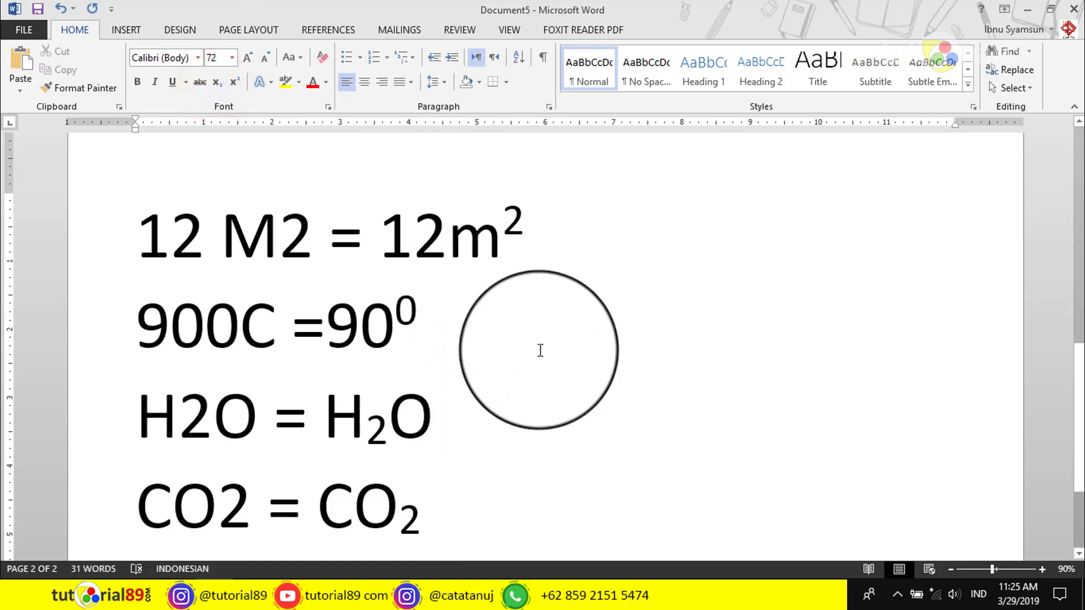
pyautogui.scroll(2, 537, 351)
pyautogui.scroll(2, 538, 351)
pyautogui.scroll(3, 540, 350)
pyautogui.scroll(2, 542, 356)
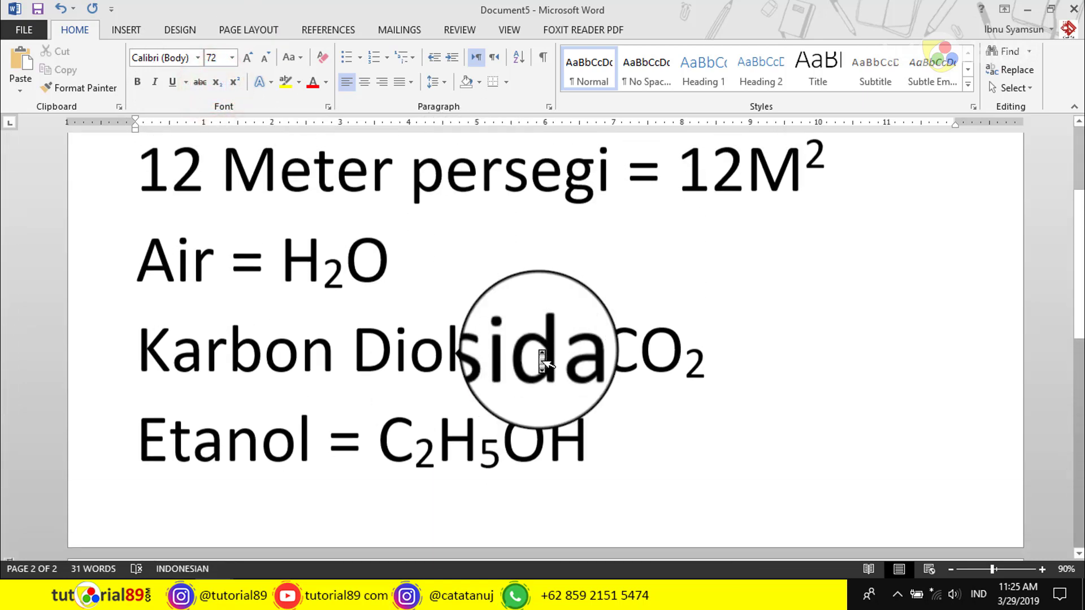